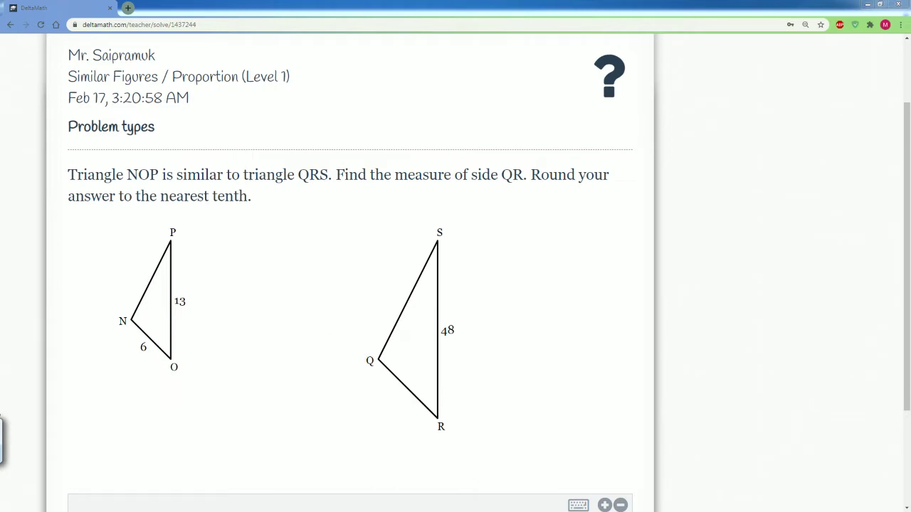
- Underline the words 'similar' and 'Proportion' with red straight lines
{"action": "key", "text": "alt+Tab"}
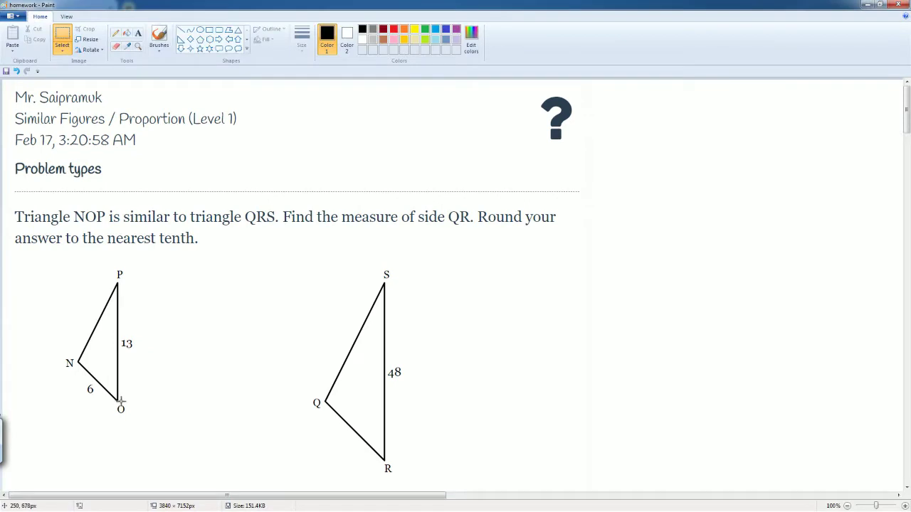
{"action": "left_click", "coordinate": [393, 28]}
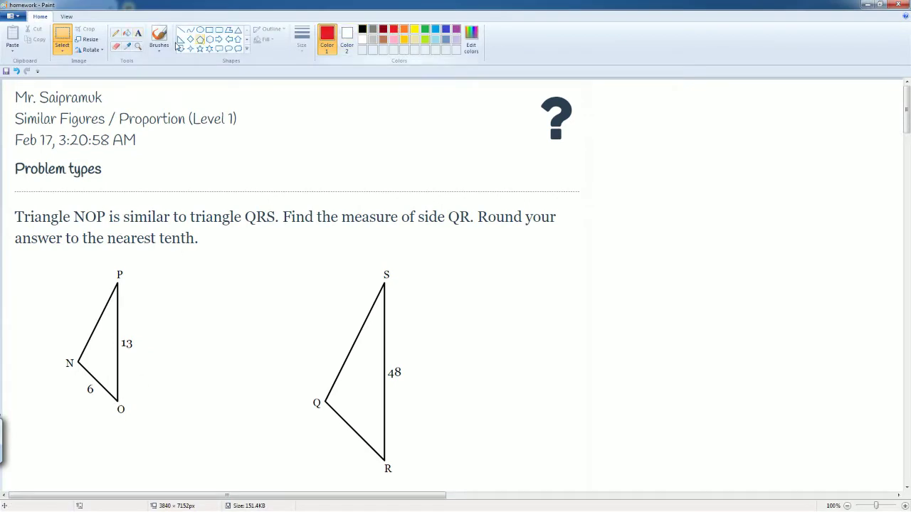
{"action": "left_click", "coordinate": [181, 30]}
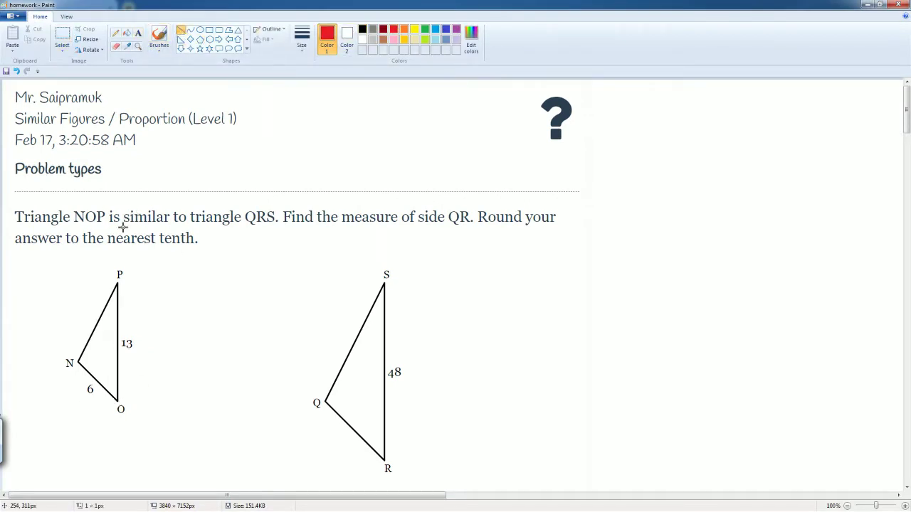
{"action": "left_click_drag", "start_coordinate": [121, 226], "coordinate": [167, 226]}
{"action": "left_click_drag", "start_coordinate": [119, 126], "coordinate": [187, 126]}
- With the black brush, mark side QR with a handwritten x
{"action": "left_click", "coordinate": [362, 29]}
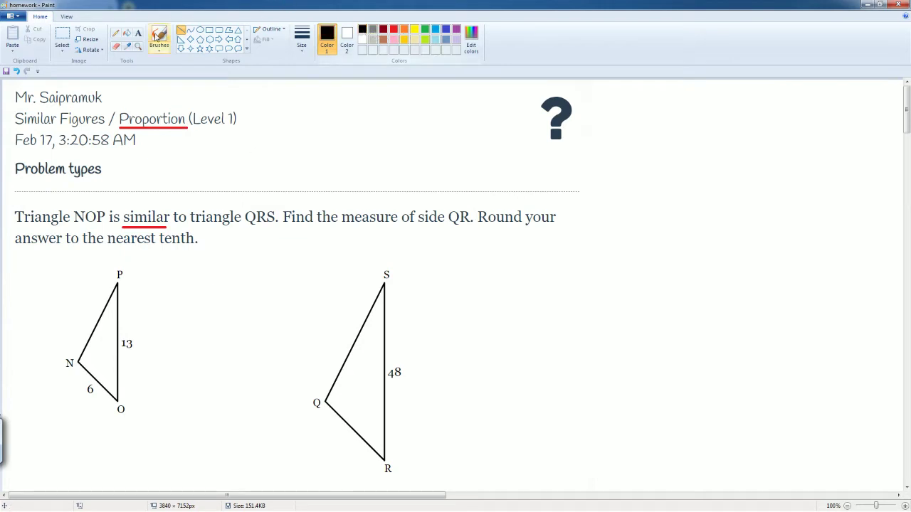
{"action": "left_click", "coordinate": [161, 35]}
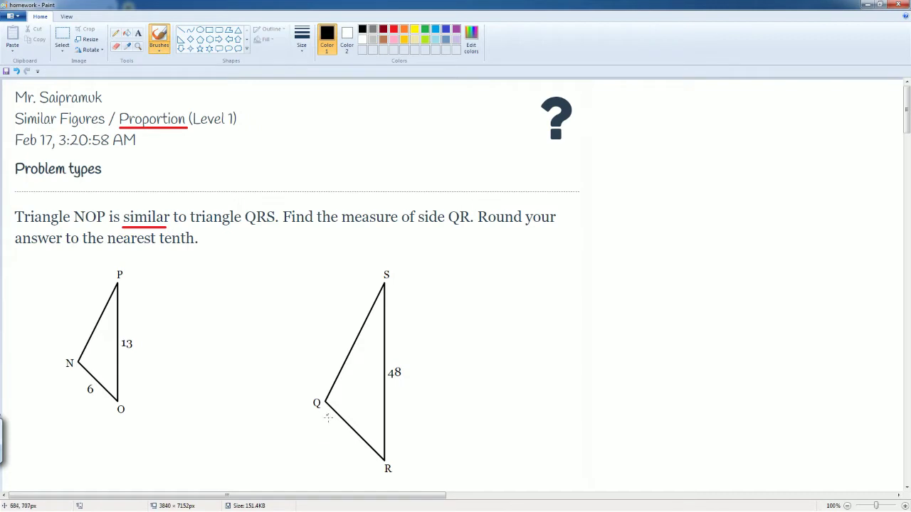
{"action": "mouse_move", "coordinate": [331, 432]}
{"action": "left_mouse_down"}
{"action": "mouse_move", "coordinate": [346, 440]}
{"action": "mouse_move", "coordinate": [340, 447]}
{"action": "left_mouse_up"}
{"action": "scroll", "coordinate": [610, 350], "scroll_direction": "down", "scroll_amount": 3}
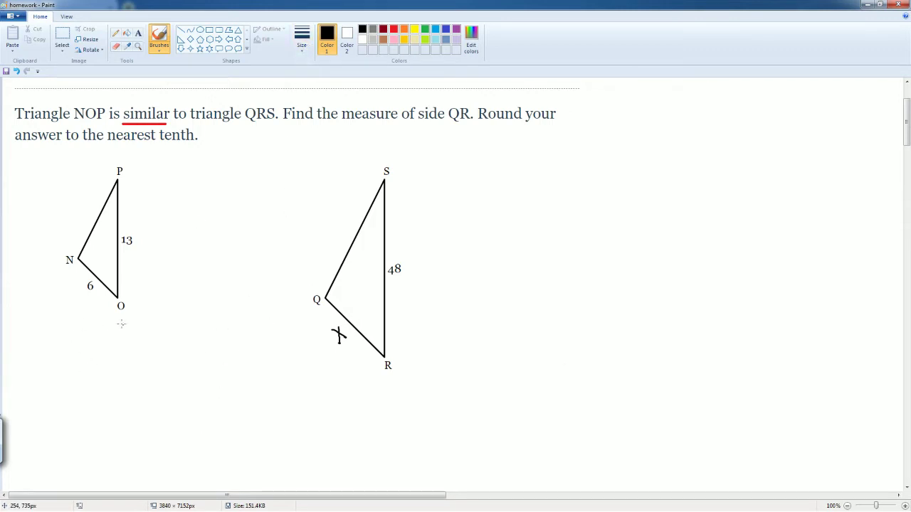
- Handwrite 'left ratio' below triangle NOP
{"action": "mouse_move", "coordinate": [71, 328]}
{"action": "left_mouse_down"}
{"action": "mouse_move", "coordinate": [74, 353]}
{"action": "mouse_move", "coordinate": [91, 330]}
{"action": "left_mouse_up"}
{"action": "left_click_drag", "start_coordinate": [87, 349], "coordinate": [101, 354]}
{"action": "left_click_drag", "start_coordinate": [95, 346], "coordinate": [106, 342]}
{"action": "left_click_drag", "start_coordinate": [80, 374], "coordinate": [91, 375]}
{"action": "mouse_move", "coordinate": [97, 376]}
{"action": "left_mouse_down"}
{"action": "mouse_move", "coordinate": [100, 385]}
{"action": "mouse_move", "coordinate": [109, 366]}
{"action": "left_mouse_up"}
{"action": "mouse_move", "coordinate": [109, 373]}
{"action": "left_mouse_down"}
{"action": "mouse_move", "coordinate": [109, 383]}
{"action": "mouse_move", "coordinate": [116, 374]}
{"action": "left_mouse_up"}
- Handwrite 'right ratio' below triangle QRS
{"action": "mouse_move", "coordinate": [317, 372]}
{"action": "left_mouse_down"}
{"action": "mouse_move", "coordinate": [319, 388]}
{"action": "mouse_move", "coordinate": [329, 373]}
{"action": "left_mouse_up"}
{"action": "left_click_drag", "start_coordinate": [332, 376], "coordinate": [332, 388]}
{"action": "mouse_move", "coordinate": [330, 367]}
{"action": "left_mouse_down"}
{"action": "mouse_move", "coordinate": [342, 397]}
{"action": "mouse_move", "coordinate": [350, 385]}
{"action": "left_mouse_up"}
{"action": "left_click_drag", "start_coordinate": [350, 376], "coordinate": [359, 370]}
{"action": "left_click_drag", "start_coordinate": [363, 377], "coordinate": [365, 367]}
{"action": "mouse_move", "coordinate": [334, 403]}
{"action": "left_mouse_down"}
{"action": "mouse_move", "coordinate": [336, 420]}
{"action": "mouse_move", "coordinate": [344, 403]}
{"action": "left_mouse_up"}
{"action": "left_click_drag", "start_coordinate": [353, 405], "coordinate": [361, 413]}
{"action": "mouse_move", "coordinate": [355, 403]}
{"action": "left_mouse_down"}
{"action": "mouse_move", "coordinate": [368, 400]}
{"action": "mouse_move", "coordinate": [370, 410]}
{"action": "left_mouse_up"}
{"action": "mouse_move", "coordinate": [374, 399]}
{"action": "left_mouse_down"}
{"action": "mouse_move", "coordinate": [380, 405]}
{"action": "mouse_move", "coordinate": [374, 398]}
{"action": "left_mouse_up"}
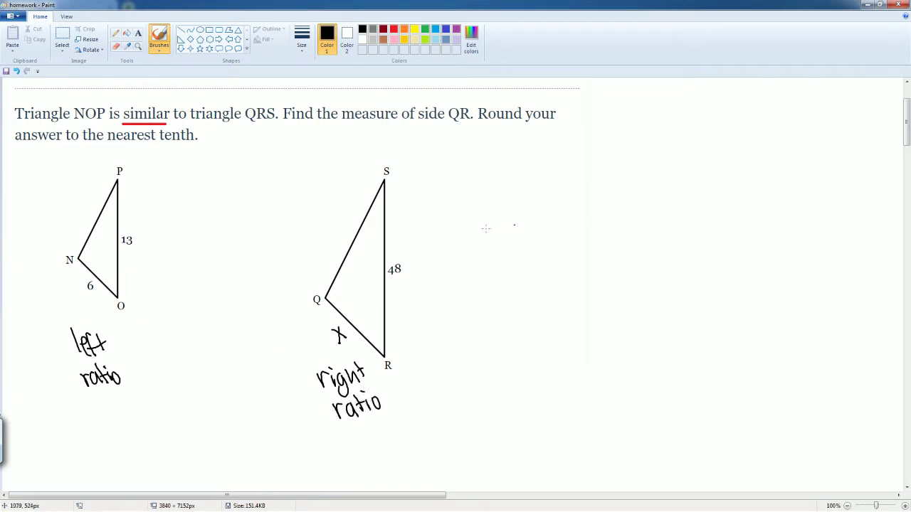
- Brush the fraction 6/13, an equals sign, and x/48 beside the triangles in black
{"action": "mouse_move", "coordinate": [549, 175]}
{"action": "left_mouse_down"}
{"action": "mouse_move", "coordinate": [546, 206]}
{"action": "mouse_move", "coordinate": [571, 226]}
{"action": "mouse_move", "coordinate": [551, 271]}
{"action": "mouse_move", "coordinate": [566, 254]}
{"action": "mouse_move", "coordinate": [564, 269]}
{"action": "left_mouse_up"}
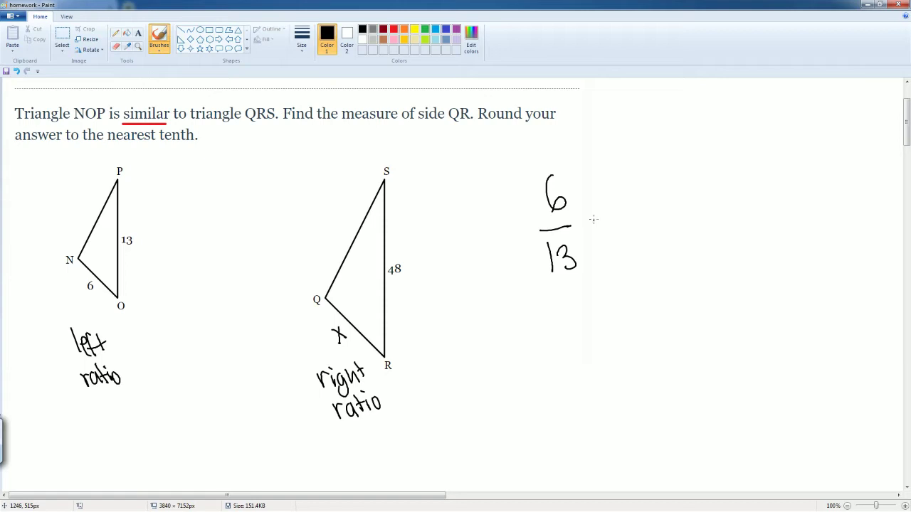
{"action": "left_click_drag", "start_coordinate": [592, 221], "coordinate": [604, 220]}
{"action": "left_click_drag", "start_coordinate": [622, 185], "coordinate": [642, 206]}
{"action": "mouse_move", "coordinate": [638, 182]}
{"action": "left_mouse_down"}
{"action": "mouse_move", "coordinate": [627, 205]}
{"action": "mouse_move", "coordinate": [652, 217]}
{"action": "mouse_move", "coordinate": [625, 250]}
{"action": "mouse_move", "coordinate": [638, 250]}
{"action": "left_mouse_up"}
{"action": "mouse_move", "coordinate": [635, 233]}
{"action": "left_mouse_down"}
{"action": "mouse_move", "coordinate": [635, 262]}
{"action": "mouse_move", "coordinate": [656, 235]}
{"action": "left_mouse_up"}
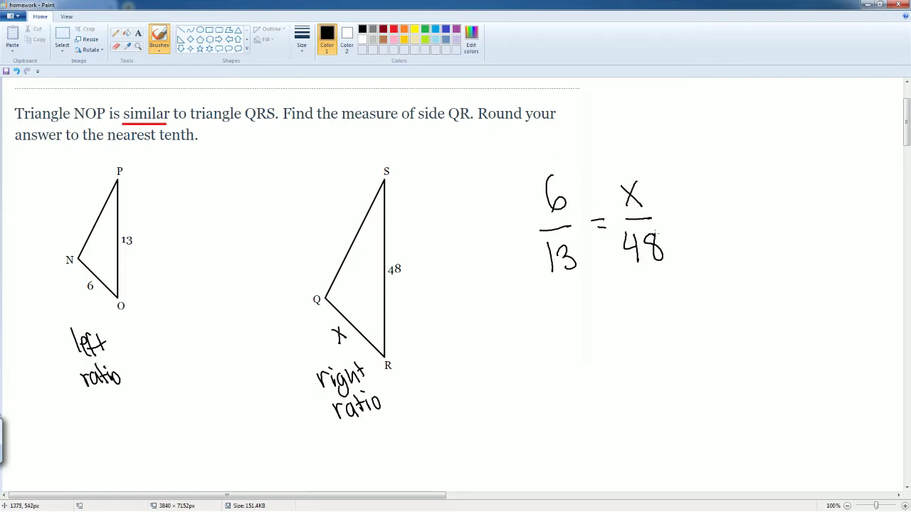
- Loop 6 and 48 together in red and write 6·48 = below the proportion
{"action": "left_click", "coordinate": [393, 30]}
{"action": "mouse_move", "coordinate": [563, 166]}
{"action": "left_mouse_down"}
{"action": "mouse_move", "coordinate": [530, 192]}
{"action": "mouse_move", "coordinate": [601, 254]}
{"action": "mouse_move", "coordinate": [676, 262]}
{"action": "mouse_move", "coordinate": [564, 168]}
{"action": "left_mouse_up"}
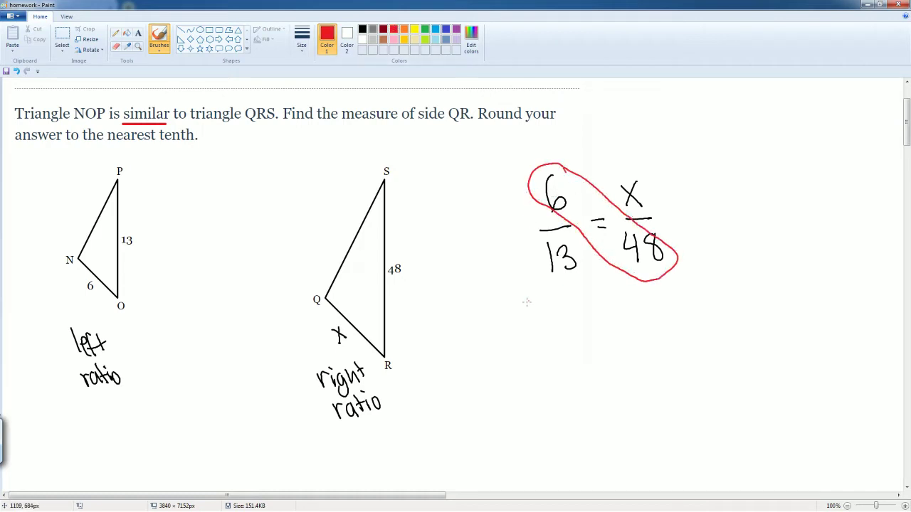
{"action": "left_click", "coordinate": [362, 29]}
{"action": "mouse_move", "coordinate": [511, 305]}
{"action": "left_mouse_down"}
{"action": "mouse_move", "coordinate": [508, 322]}
{"action": "mouse_move", "coordinate": [560, 320]}
{"action": "left_mouse_up"}
{"action": "left_click", "coordinate": [533, 320]}
{"action": "left_click_drag", "start_coordinate": [558, 301], "coordinate": [560, 335]}
{"action": "mouse_move", "coordinate": [583, 308]}
{"action": "left_mouse_down"}
{"action": "mouse_move", "coordinate": [578, 322]}
{"action": "mouse_move", "coordinate": [584, 308]}
{"action": "left_mouse_up"}
{"action": "left_click_drag", "start_coordinate": [602, 314], "coordinate": [620, 322]}
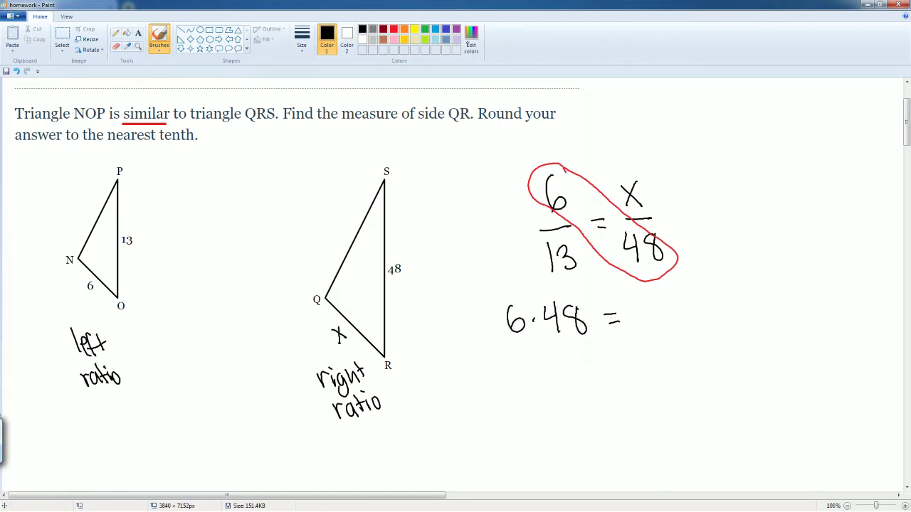
- Loop 13 and x together in blue and write x·13 to complete 6·48 = x·13
{"action": "mouse_move", "coordinate": [569, 227]}
{"action": "left_mouse_down"}
{"action": "mouse_move", "coordinate": [535, 233]}
{"action": "mouse_move", "coordinate": [553, 285]}
{"action": "left_mouse_up"}
{"action": "left_click", "coordinate": [446, 29]}
{"action": "key", "text": "ctrl+z"}
{"action": "mouse_move", "coordinate": [546, 235]}
{"action": "left_mouse_down"}
{"action": "mouse_move", "coordinate": [580, 273]}
{"action": "mouse_move", "coordinate": [651, 187]}
{"action": "mouse_move", "coordinate": [539, 243]}
{"action": "left_mouse_up"}
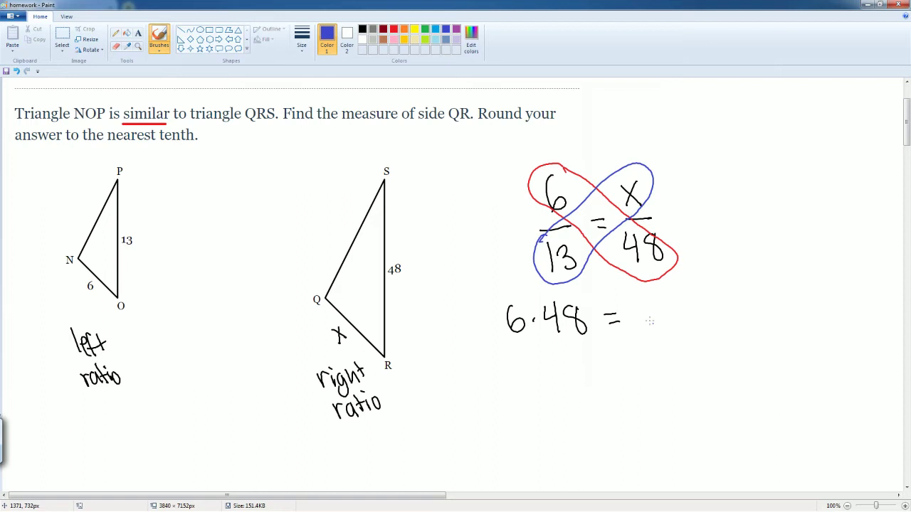
{"action": "left_click_drag", "start_coordinate": [642, 305], "coordinate": [657, 329]}
{"action": "mouse_move", "coordinate": [657, 305]}
{"action": "left_mouse_down"}
{"action": "mouse_move", "coordinate": [643, 331]}
{"action": "mouse_move", "coordinate": [680, 320]}
{"action": "mouse_move", "coordinate": [691, 330]}
{"action": "left_mouse_up"}
{"action": "left_click", "coordinate": [674, 318]}
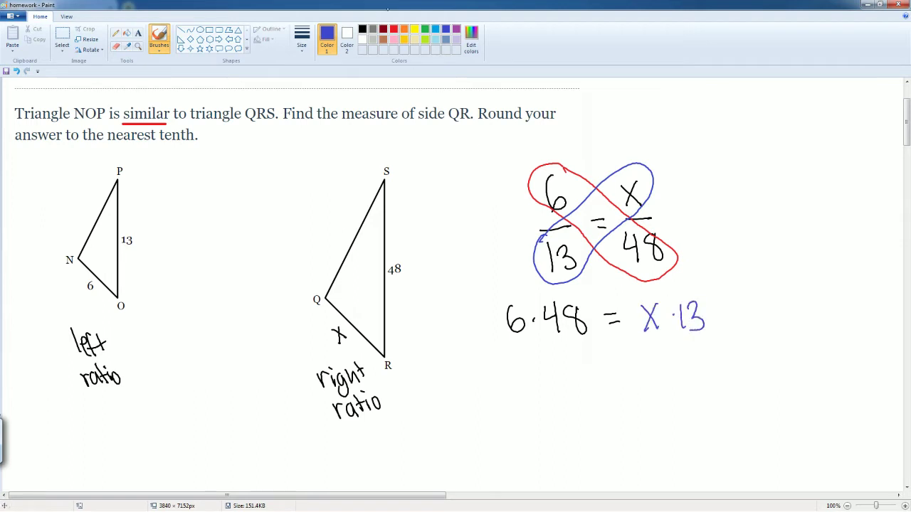
{"action": "left_click", "coordinate": [362, 29]}
- Write 288 = 13x below, dividing both sides by 13
{"action": "left_click_drag", "start_coordinate": [534, 370], "coordinate": [551, 404]}
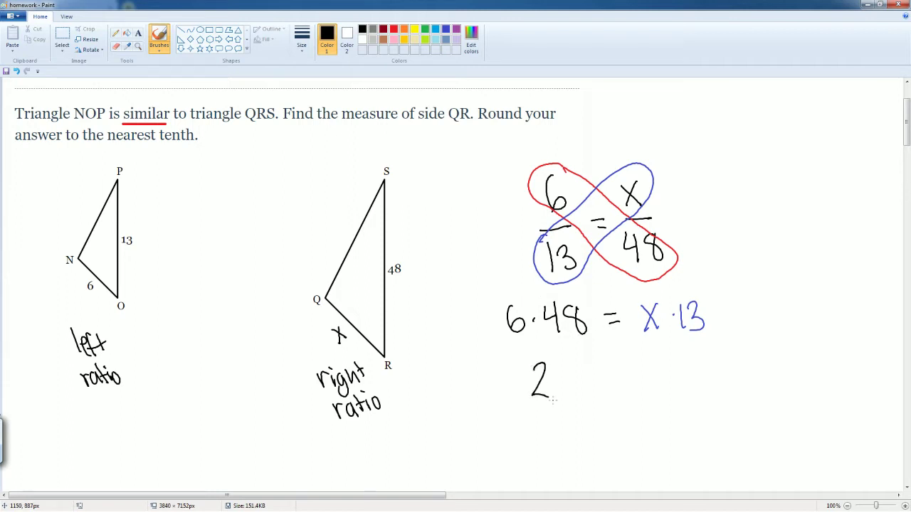
{"action": "mouse_move", "coordinate": [575, 376]}
{"action": "left_mouse_down"}
{"action": "mouse_move", "coordinate": [588, 402]}
{"action": "mouse_move", "coordinate": [599, 373]}
{"action": "left_mouse_up"}
{"action": "left_click_drag", "start_coordinate": [611, 378], "coordinate": [641, 390]}
{"action": "mouse_move", "coordinate": [649, 366]}
{"action": "left_mouse_down"}
{"action": "mouse_move", "coordinate": [651, 390]}
{"action": "mouse_move", "coordinate": [686, 388]}
{"action": "left_mouse_up"}
{"action": "mouse_move", "coordinate": [687, 369]}
{"action": "left_mouse_down"}
{"action": "mouse_move", "coordinate": [676, 388]}
{"action": "mouse_move", "coordinate": [687, 390]}
{"action": "mouse_move", "coordinate": [658, 420]}
{"action": "left_mouse_up"}
{"action": "mouse_move", "coordinate": [663, 400]}
{"action": "left_mouse_down"}
{"action": "mouse_move", "coordinate": [677, 407]}
{"action": "mouse_move", "coordinate": [664, 420]}
{"action": "left_mouse_up"}
{"action": "mouse_move", "coordinate": [562, 412]}
{"action": "left_mouse_down"}
{"action": "mouse_move", "coordinate": [605, 408]}
{"action": "mouse_move", "coordinate": [576, 437]}
{"action": "left_mouse_up"}
{"action": "mouse_move", "coordinate": [584, 420]}
{"action": "left_mouse_down"}
{"action": "mouse_move", "coordinate": [594, 427]}
{"action": "mouse_move", "coordinate": [585, 437]}
{"action": "left_mouse_up"}
{"action": "left_click_drag", "start_coordinate": [546, 414], "coordinate": [567, 412]}
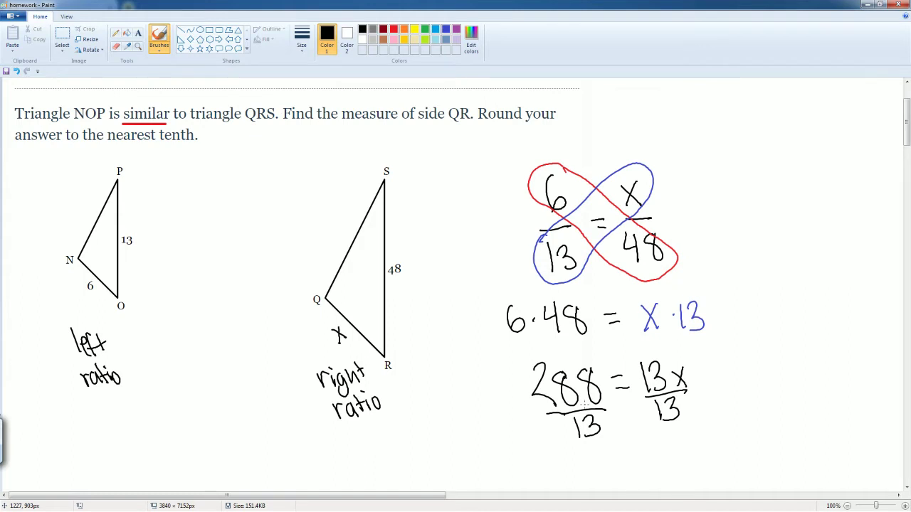
- Write the rounded result 22.2 = x below the 288/13 fraction
{"action": "scroll", "coordinate": [583, 403], "scroll_direction": "down", "scroll_amount": 3}
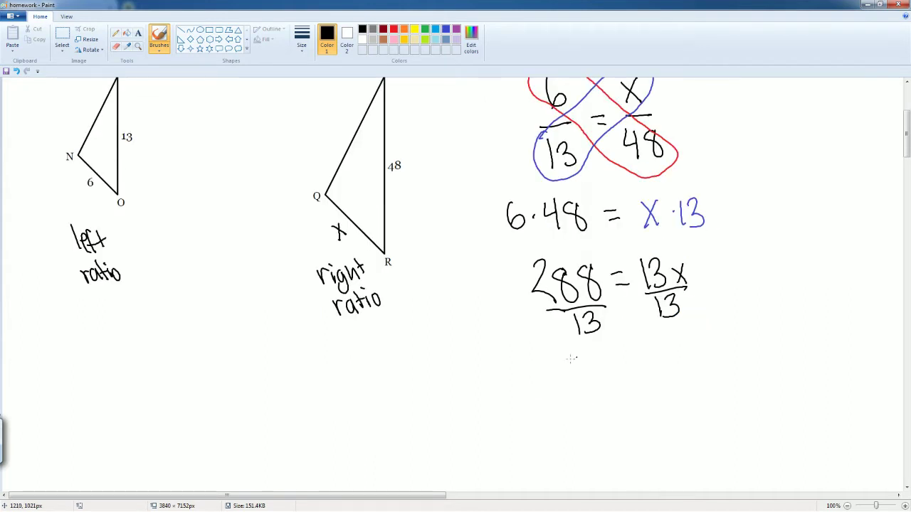
{"action": "mouse_move", "coordinate": [561, 363]}
{"action": "left_mouse_down"}
{"action": "mouse_move", "coordinate": [568, 384]}
{"action": "mouse_move", "coordinate": [582, 388]}
{"action": "left_mouse_up"}
{"action": "mouse_move", "coordinate": [587, 363]}
{"action": "left_mouse_down"}
{"action": "mouse_move", "coordinate": [591, 385]}
{"action": "mouse_move", "coordinate": [600, 389]}
{"action": "left_mouse_up"}
{"action": "left_click", "coordinate": [610, 390]}
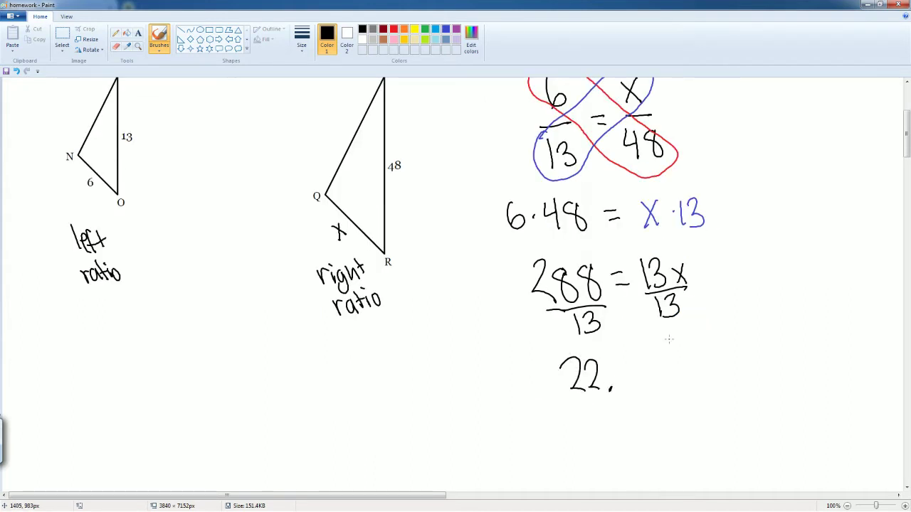
{"action": "scroll", "coordinate": [669, 340], "scroll_direction": "up", "scroll_amount": 6}
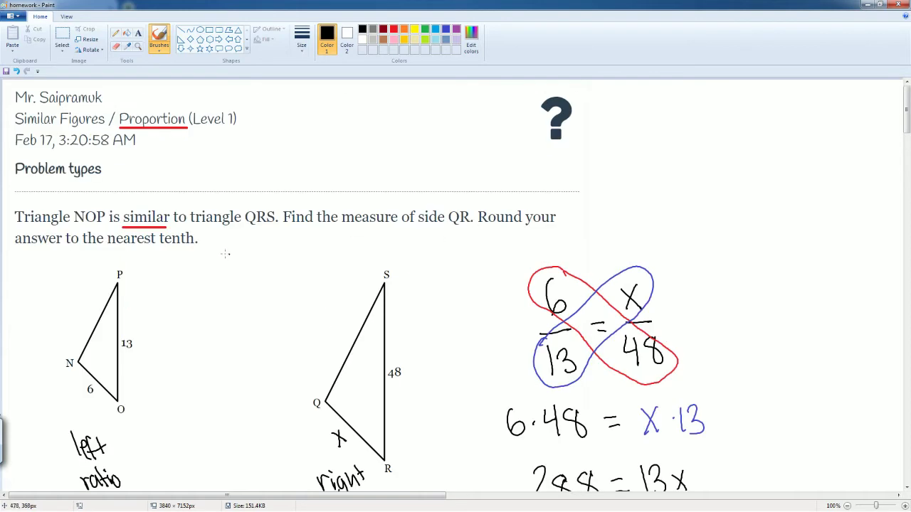
{"action": "scroll", "coordinate": [186, 250], "scroll_direction": "down", "scroll_amount": 6}
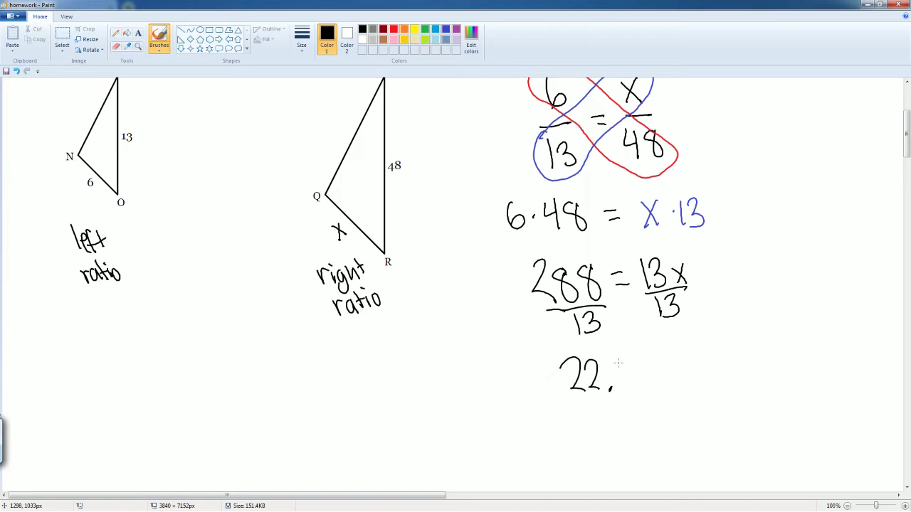
{"action": "left_click_drag", "start_coordinate": [618, 361], "coordinate": [621, 391]}
{"action": "mouse_move", "coordinate": [647, 364]}
{"action": "left_mouse_down"}
{"action": "mouse_move", "coordinate": [651, 381]}
{"action": "mouse_move", "coordinate": [625, 383]}
{"action": "mouse_move", "coordinate": [636, 388]}
{"action": "mouse_move", "coordinate": [670, 363]}
{"action": "mouse_move", "coordinate": [675, 375]}
{"action": "left_mouse_up"}
{"action": "key", "text": "ctrl+z"}
{"action": "key", "text": "ctrl+z"}
{"action": "key", "text": "ctrl+z"}
{"action": "mouse_move", "coordinate": [681, 361]}
{"action": "left_mouse_down"}
{"action": "mouse_move", "coordinate": [701, 382]}
{"action": "mouse_move", "coordinate": [683, 385]}
{"action": "left_mouse_up"}
{"action": "left_click", "coordinate": [311, 367]}
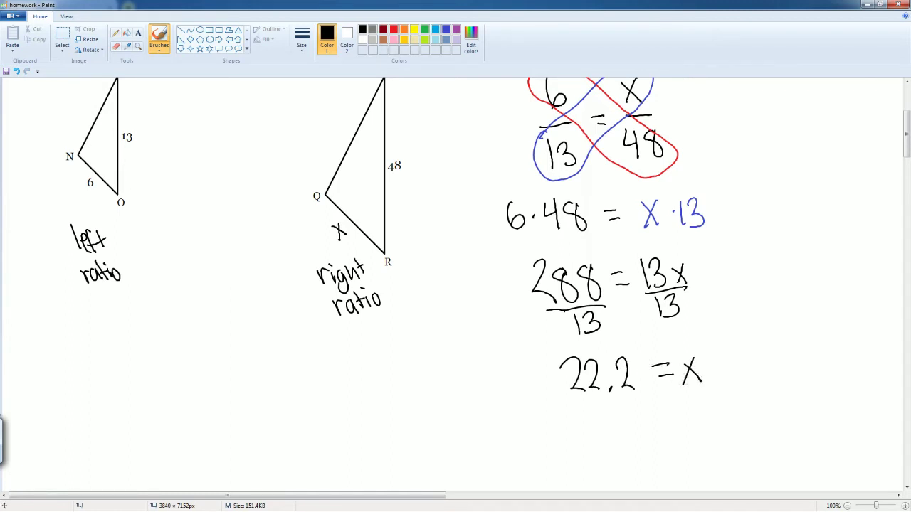
- Submit 22.2 as the DeltaMath answer and confirm the submission
{"action": "key", "text": "alt+Tab"}
{"action": "scroll", "coordinate": [213, 406], "scroll_direction": "down", "scroll_amount": 2}
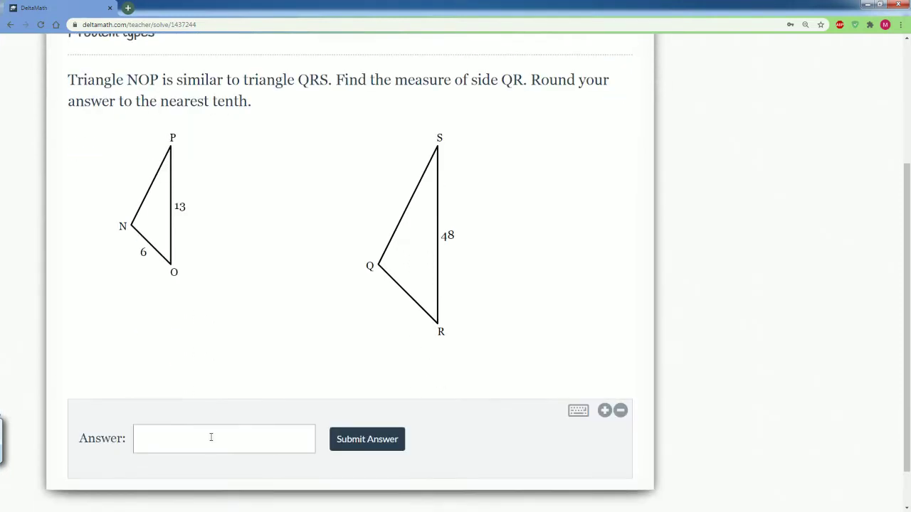
{"action": "left_click", "coordinate": [210, 437]}
{"action": "type", "text": "22.2"}
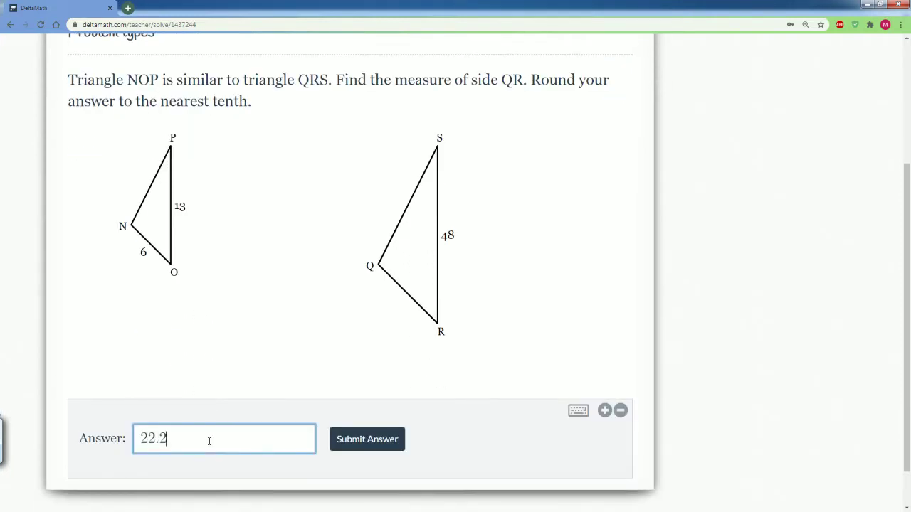
{"action": "left_click", "coordinate": [350, 439]}
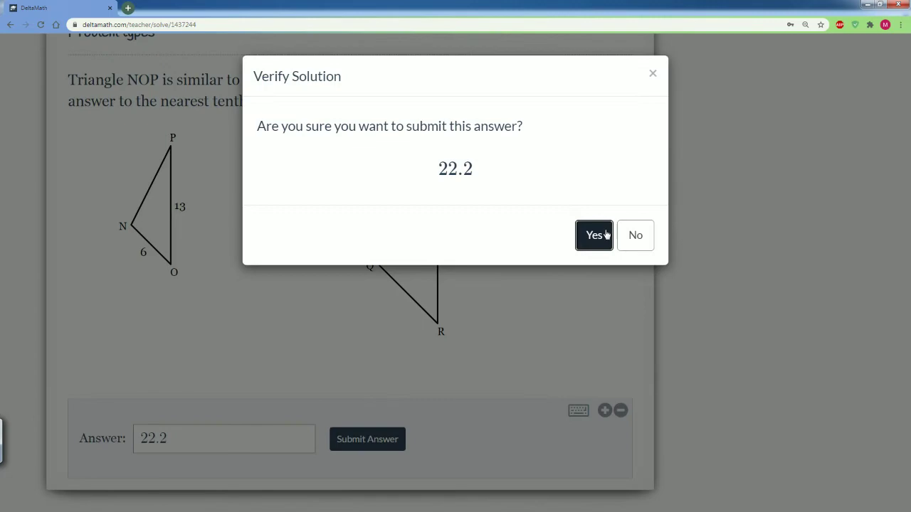
{"action": "left_click", "coordinate": [593, 235]}
{"action": "scroll", "coordinate": [466, 352], "scroll_direction": "down", "scroll_amount": 5}
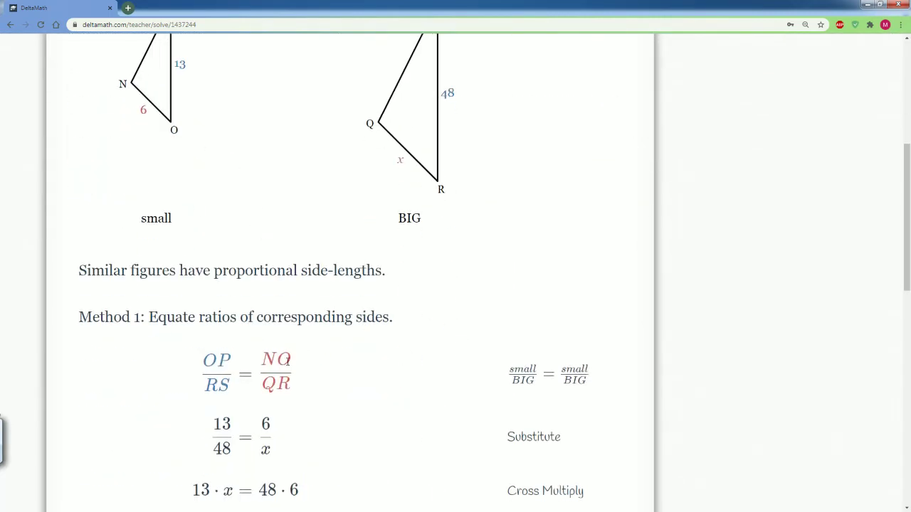
- Scroll through DeltaMath's worked solution methods for the 22.2 answer
{"action": "scroll", "coordinate": [211, 260], "scroll_direction": "up", "scroll_amount": 1}
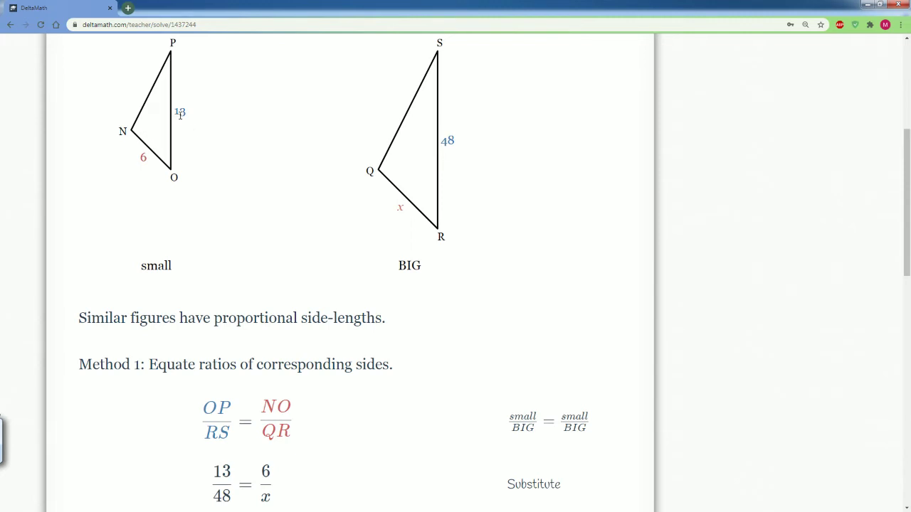
{"action": "scroll", "coordinate": [206, 193], "scroll_direction": "down", "scroll_amount": 1}
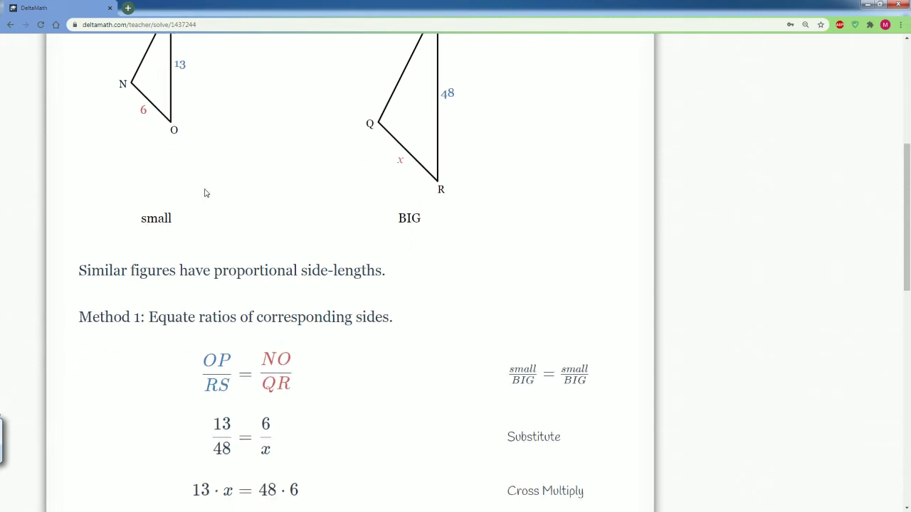
{"action": "scroll", "coordinate": [286, 433], "scroll_direction": "down", "scroll_amount": 3}
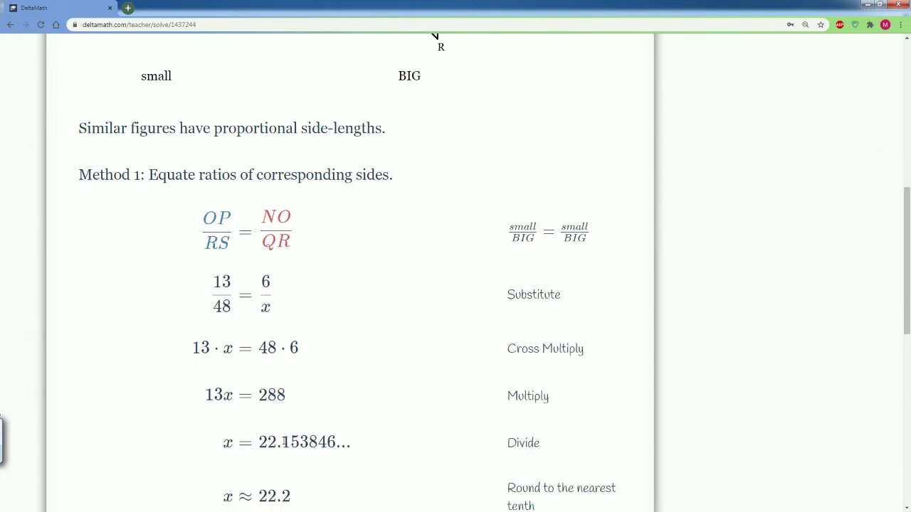
{"action": "scroll", "coordinate": [286, 438], "scroll_direction": "down", "scroll_amount": 6}
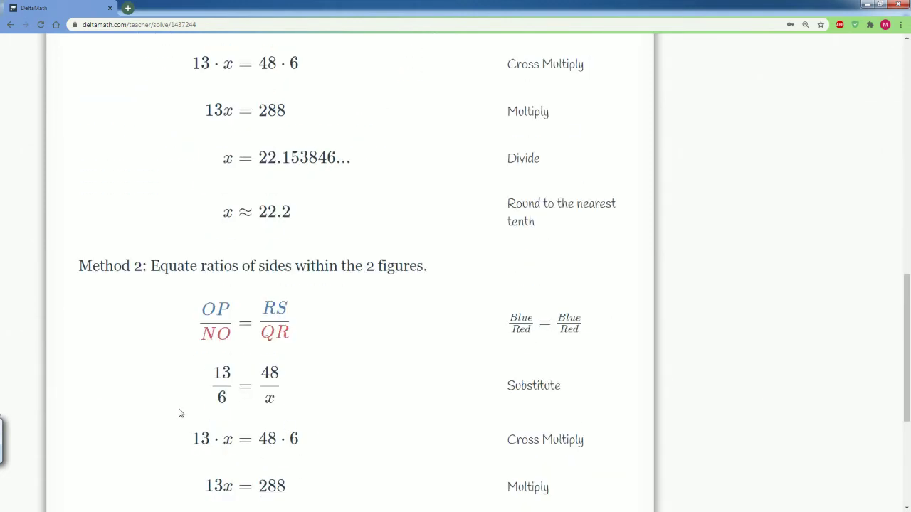
{"action": "scroll", "coordinate": [184, 424], "scroll_direction": "down", "scroll_amount": 2}
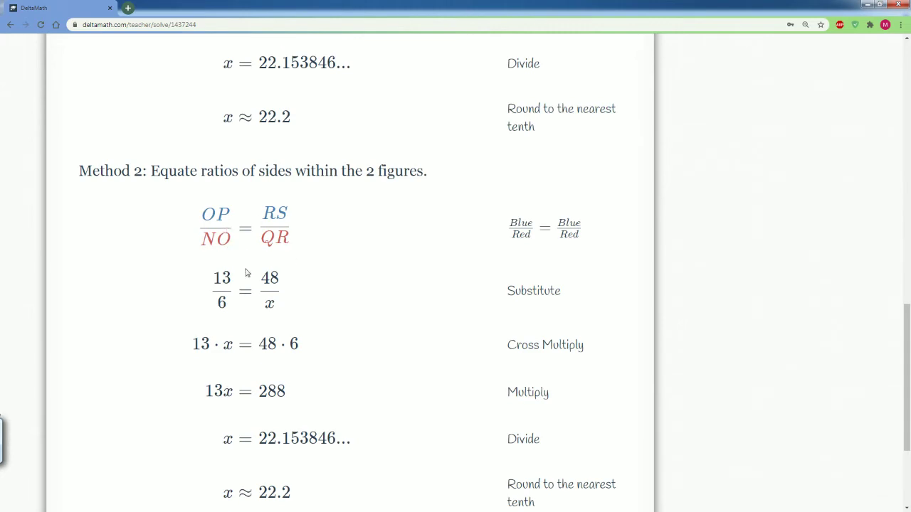
{"action": "scroll", "coordinate": [139, 275], "scroll_direction": "up", "scroll_amount": 5}
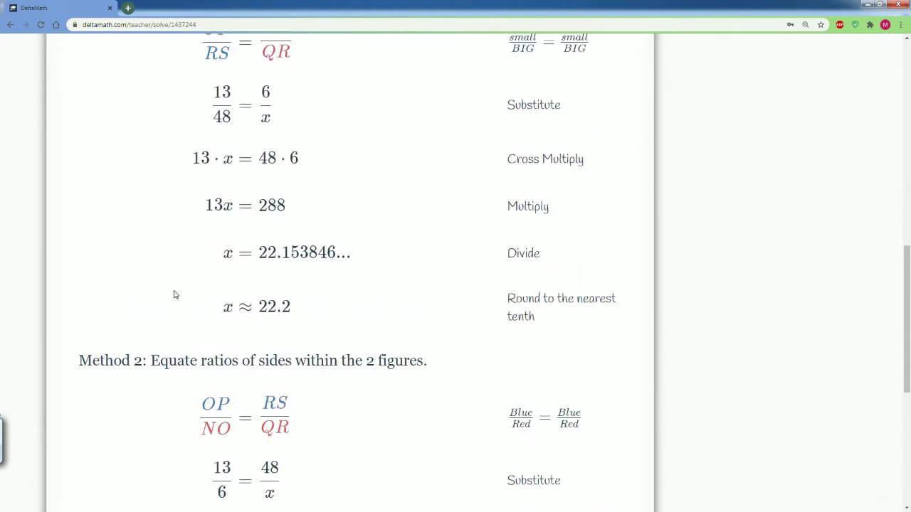
{"action": "scroll", "coordinate": [142, 270], "scroll_direction": "down", "scroll_amount": 7}
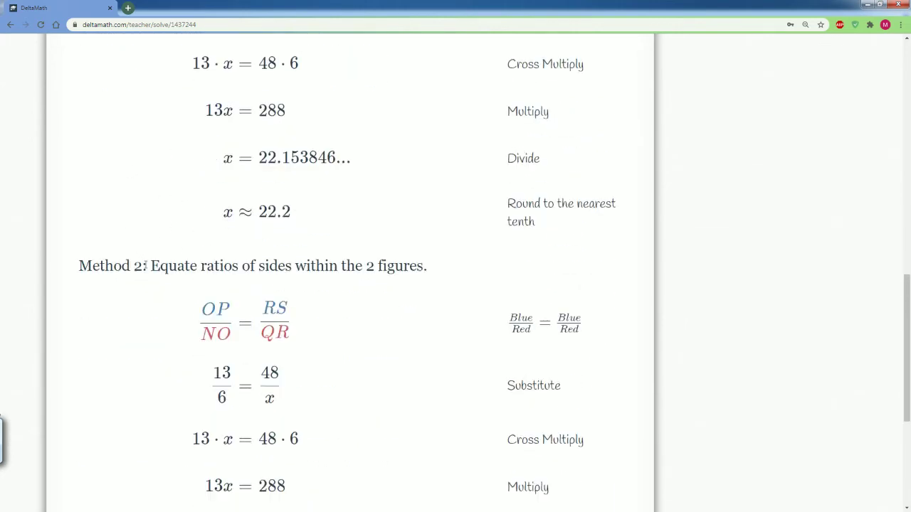
{"action": "scroll", "coordinate": [147, 271], "scroll_direction": "up", "scroll_amount": 14}
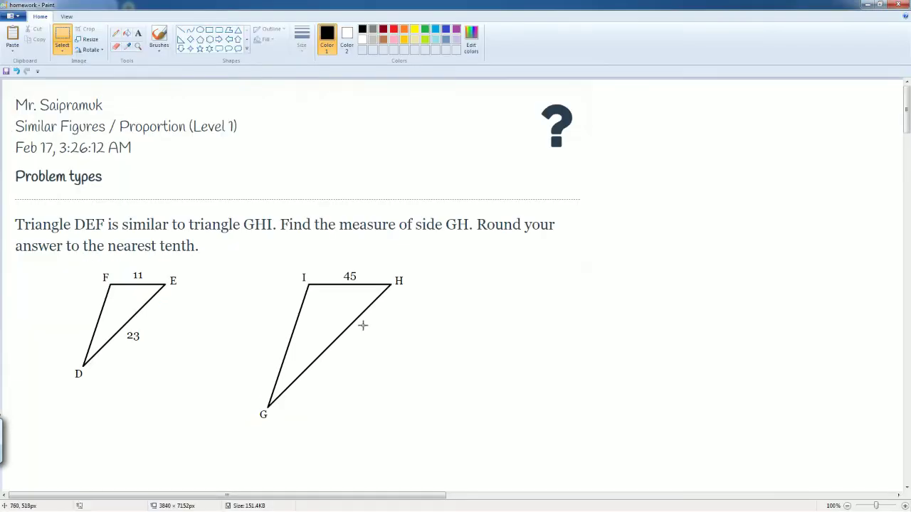
- Underline 'similar' and 'Proportion' in the new problem with red straight lines
{"action": "left_click", "coordinate": [393, 29]}
{"action": "left_click", "coordinate": [181, 30]}
{"action": "left_click_drag", "start_coordinate": [123, 233], "coordinate": [168, 233]}
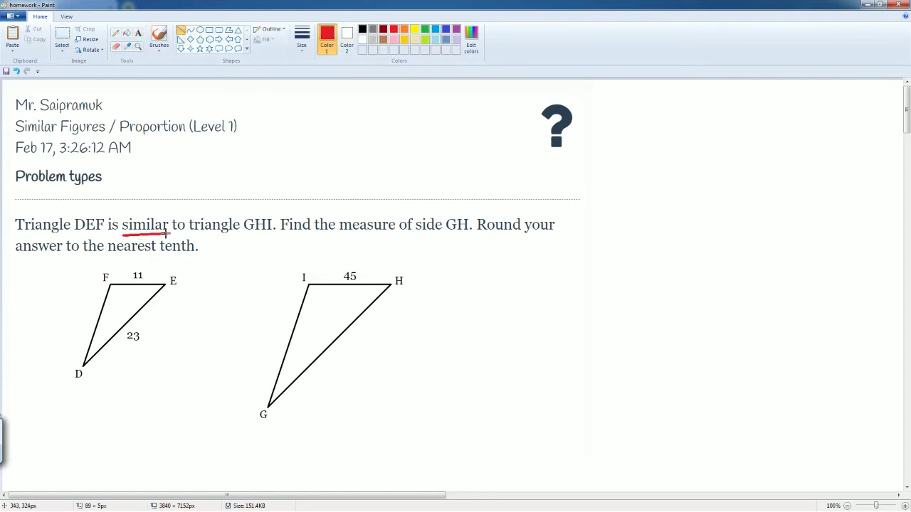
{"action": "left_click_drag", "start_coordinate": [121, 134], "coordinate": [191, 133]}
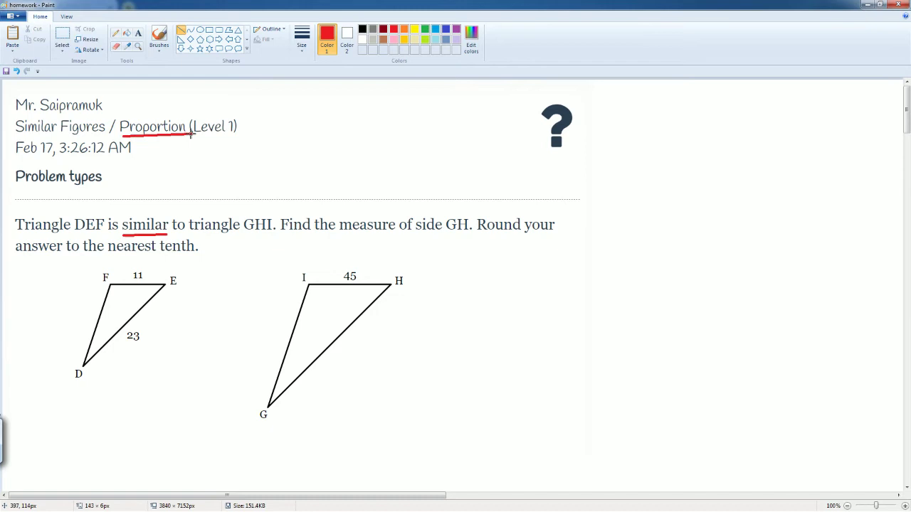
{"action": "left_click", "coordinate": [183, 212]}
- Hand-draw a black x beside side GH
{"action": "left_click", "coordinate": [362, 29]}
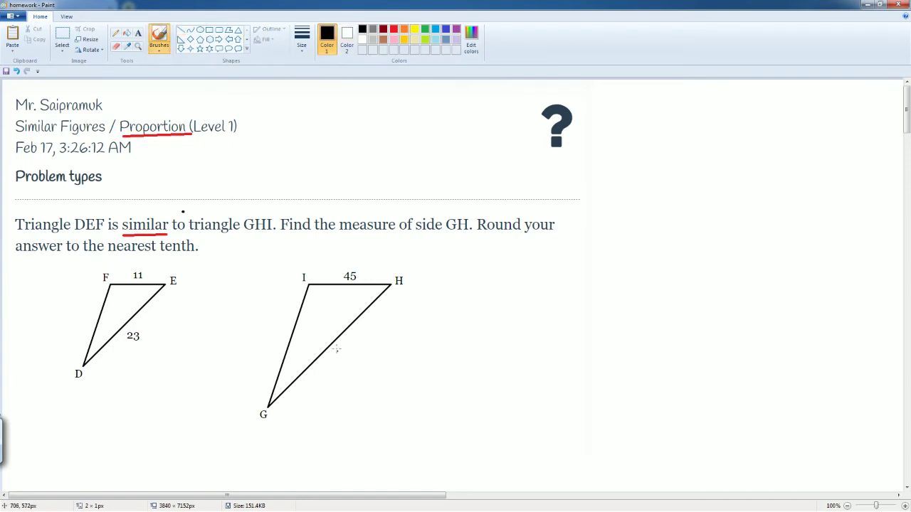
{"action": "left_click_drag", "start_coordinate": [342, 351], "coordinate": [361, 365]}
{"action": "left_click_drag", "start_coordinate": [353, 346], "coordinate": [349, 367]}
- Handwrite 'left ratio' in black under triangle DEF
{"action": "scroll", "coordinate": [262, 336], "scroll_direction": "down", "scroll_amount": 3}
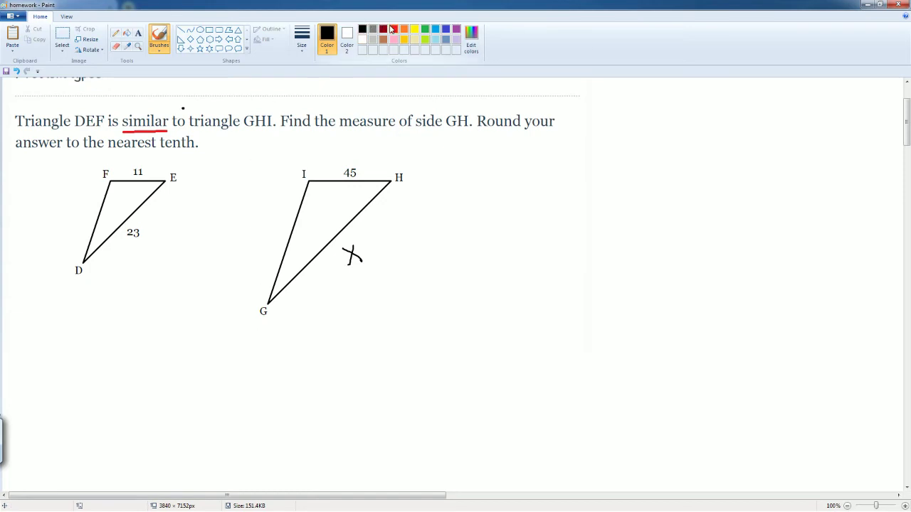
{"action": "left_click", "coordinate": [394, 30]}
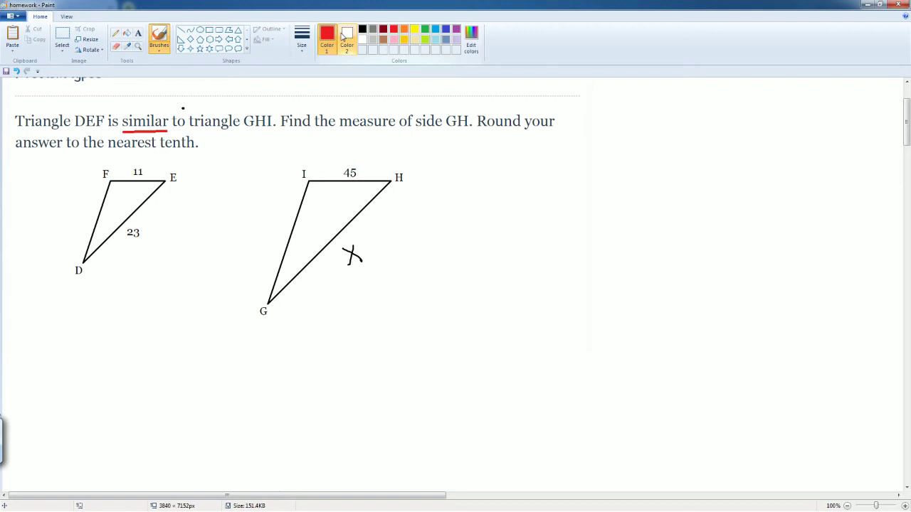
{"action": "left_click", "coordinate": [362, 30]}
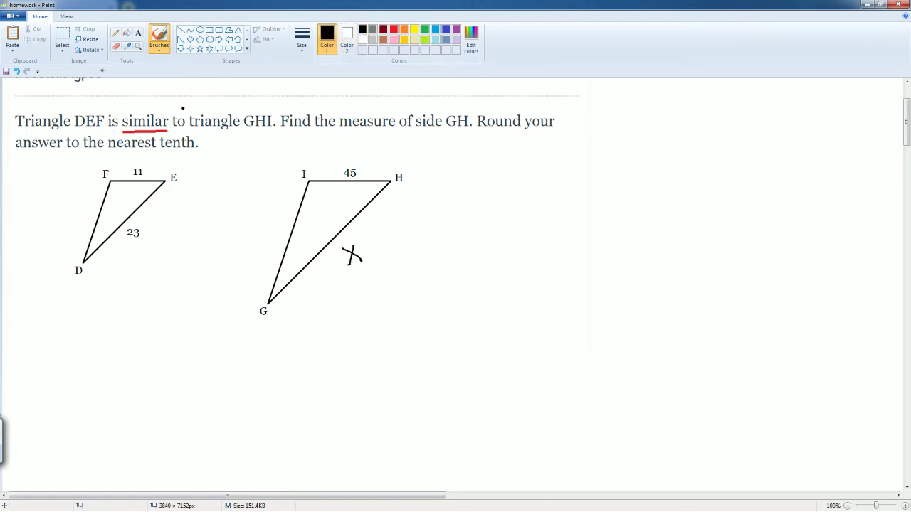
{"action": "mouse_move", "coordinate": [37, 300]}
{"action": "left_mouse_down"}
{"action": "mouse_move", "coordinate": [38, 333]}
{"action": "mouse_move", "coordinate": [49, 333]}
{"action": "left_mouse_up"}
{"action": "mouse_move", "coordinate": [48, 320]}
{"action": "left_mouse_down"}
{"action": "mouse_move", "coordinate": [64, 318]}
{"action": "mouse_move", "coordinate": [69, 328]}
{"action": "left_mouse_up"}
{"action": "left_click_drag", "start_coordinate": [61, 313], "coordinate": [74, 310]}
{"action": "left_click_drag", "start_coordinate": [35, 349], "coordinate": [43, 352]}
{"action": "mouse_move", "coordinate": [50, 353]}
{"action": "left_mouse_down"}
{"action": "mouse_move", "coordinate": [49, 366]}
{"action": "mouse_move", "coordinate": [59, 365]}
{"action": "left_mouse_up"}
{"action": "mouse_move", "coordinate": [55, 353]}
{"action": "left_mouse_down"}
{"action": "mouse_move", "coordinate": [67, 352]}
{"action": "mouse_move", "coordinate": [69, 365]}
{"action": "mouse_move", "coordinate": [76, 354]}
{"action": "left_mouse_up"}
{"action": "left_click", "coordinate": [64, 349]}
{"action": "mouse_move", "coordinate": [327, 306]}
{"action": "left_mouse_down"}
{"action": "mouse_move", "coordinate": [337, 306]}
{"action": "mouse_move", "coordinate": [339, 320]}
{"action": "left_mouse_up"}
- Handwrite 'right ratio' below side GH
{"action": "left_click_drag", "start_coordinate": [352, 310], "coordinate": [344, 328]}
{"action": "mouse_move", "coordinate": [361, 297]}
{"action": "left_mouse_down"}
{"action": "mouse_move", "coordinate": [359, 317]}
{"action": "mouse_move", "coordinate": [370, 316]}
{"action": "left_mouse_up"}
{"action": "left_click_drag", "start_coordinate": [369, 289], "coordinate": [371, 303]}
{"action": "left_click_drag", "start_coordinate": [367, 300], "coordinate": [380, 295]}
{"action": "mouse_move", "coordinate": [342, 334]}
{"action": "left_mouse_down"}
{"action": "mouse_move", "coordinate": [351, 332]}
{"action": "mouse_move", "coordinate": [365, 349]}
{"action": "left_mouse_up"}
{"action": "mouse_move", "coordinate": [372, 322]}
{"action": "left_mouse_down"}
{"action": "mouse_move", "coordinate": [373, 349]}
{"action": "mouse_move", "coordinate": [379, 330]}
{"action": "left_mouse_up"}
{"action": "mouse_move", "coordinate": [382, 335]}
{"action": "left_mouse_down"}
{"action": "mouse_move", "coordinate": [382, 349]}
{"action": "mouse_move", "coordinate": [389, 334]}
{"action": "left_mouse_up"}
{"action": "left_click", "coordinate": [383, 329]}
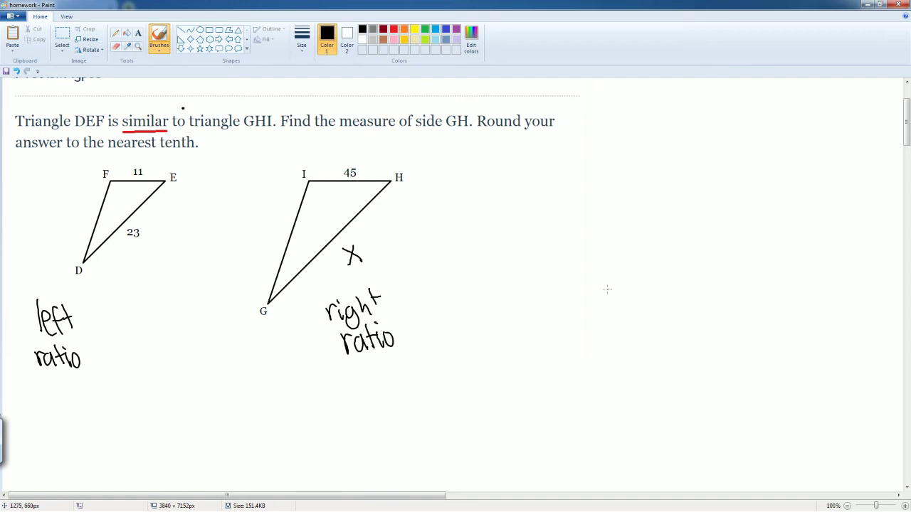
- Underline side 11 in red, trace DE in blue, and write the colour-coded fraction 11/23 =
{"action": "left_click", "coordinate": [393, 30]}
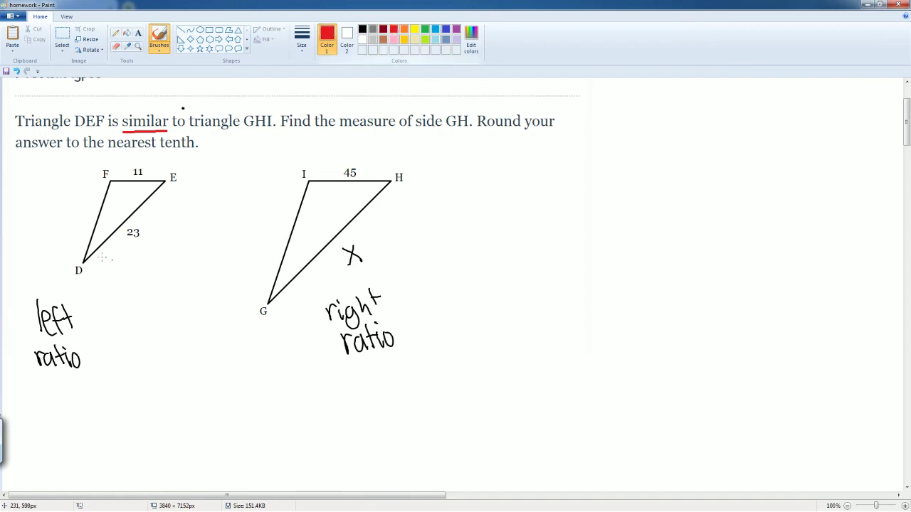
{"action": "left_click_drag", "start_coordinate": [114, 180], "coordinate": [150, 179]}
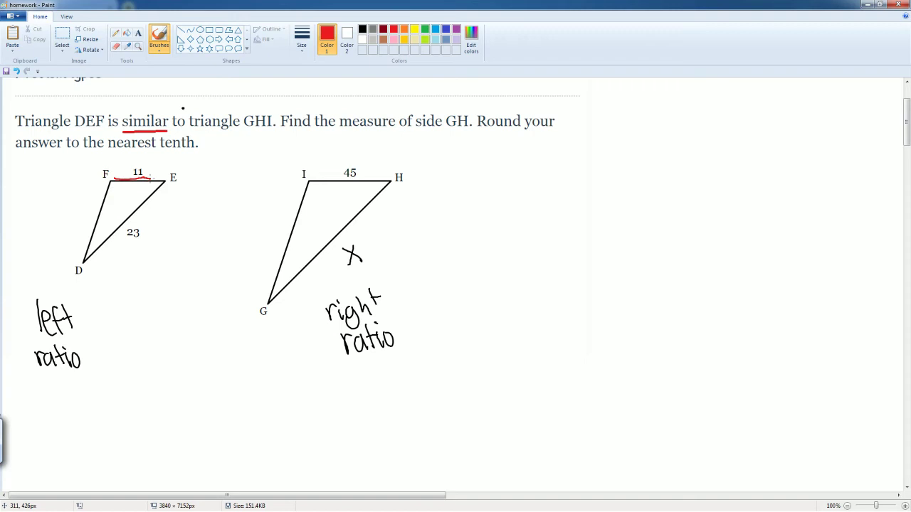
{"action": "left_click_drag", "start_coordinate": [533, 183], "coordinate": [539, 211]}
{"action": "left_click_drag", "start_coordinate": [547, 176], "coordinate": [564, 221]}
{"action": "left_click", "coordinate": [362, 29]}
{"action": "left_click", "coordinate": [445, 29]}
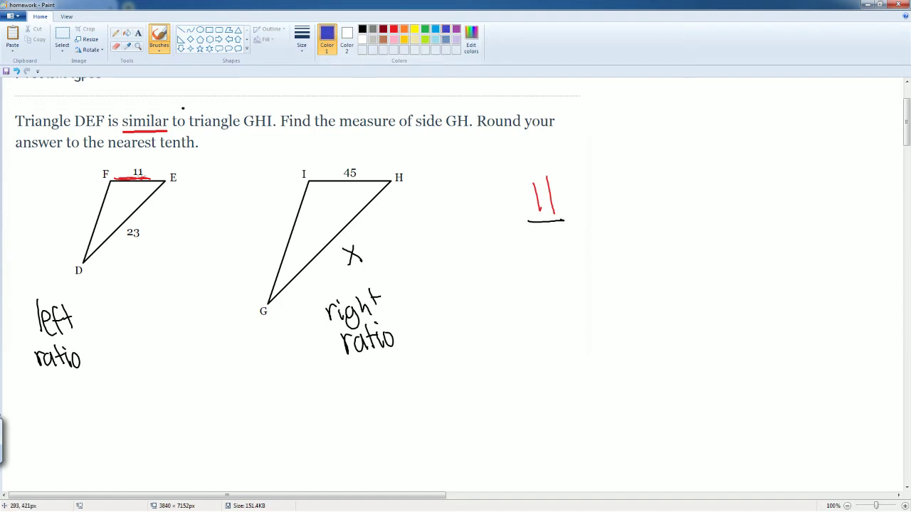
{"action": "left_click_drag", "start_coordinate": [157, 183], "coordinate": [99, 251]}
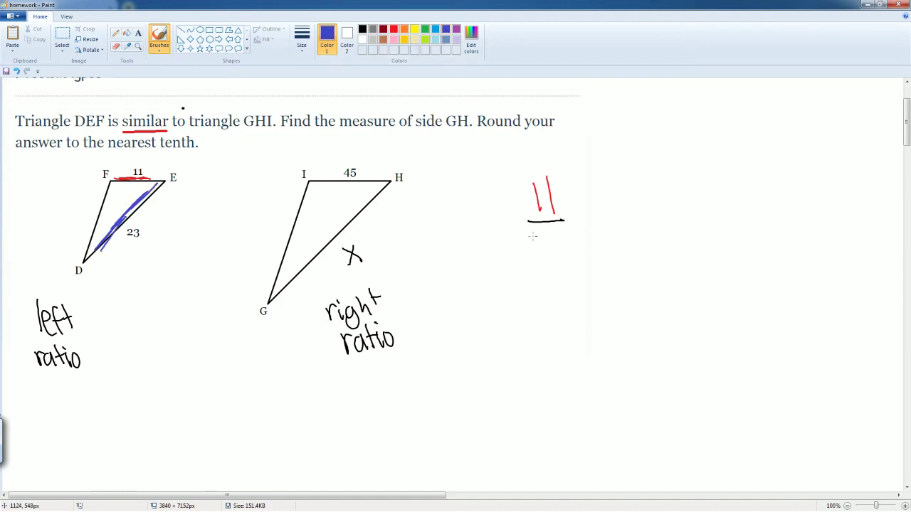
{"action": "left_click_drag", "start_coordinate": [533, 241], "coordinate": [549, 271]}
{"action": "mouse_move", "coordinate": [551, 243]}
{"action": "left_mouse_down"}
{"action": "mouse_move", "coordinate": [560, 249]}
{"action": "mouse_move", "coordinate": [553, 270]}
{"action": "left_mouse_up"}
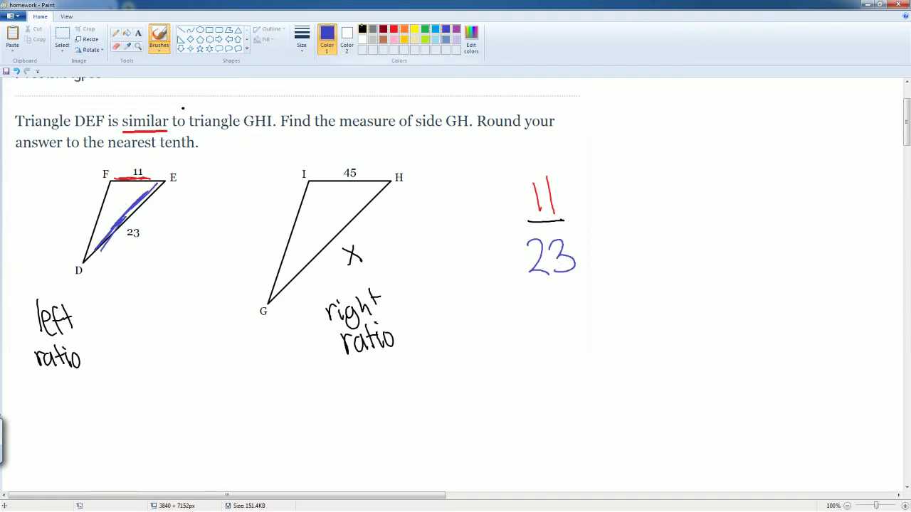
{"action": "left_click", "coordinate": [362, 29]}
{"action": "left_click_drag", "start_coordinate": [582, 217], "coordinate": [596, 223]}
- Underline 45 in red, trace GH in blue, and write the matching fraction 45/X
{"action": "left_click", "coordinate": [394, 30]}
{"action": "left_click_drag", "start_coordinate": [323, 182], "coordinate": [373, 184]}
{"action": "left_click_drag", "start_coordinate": [618, 193], "coordinate": [635, 200]}
{"action": "mouse_move", "coordinate": [630, 177]}
{"action": "left_mouse_down"}
{"action": "mouse_move", "coordinate": [630, 209]}
{"action": "mouse_move", "coordinate": [653, 177]}
{"action": "left_mouse_up"}
{"action": "left_click_drag", "start_coordinate": [642, 179], "coordinate": [654, 218]}
{"action": "left_click", "coordinate": [362, 29]}
{"action": "left_click", "coordinate": [445, 29]}
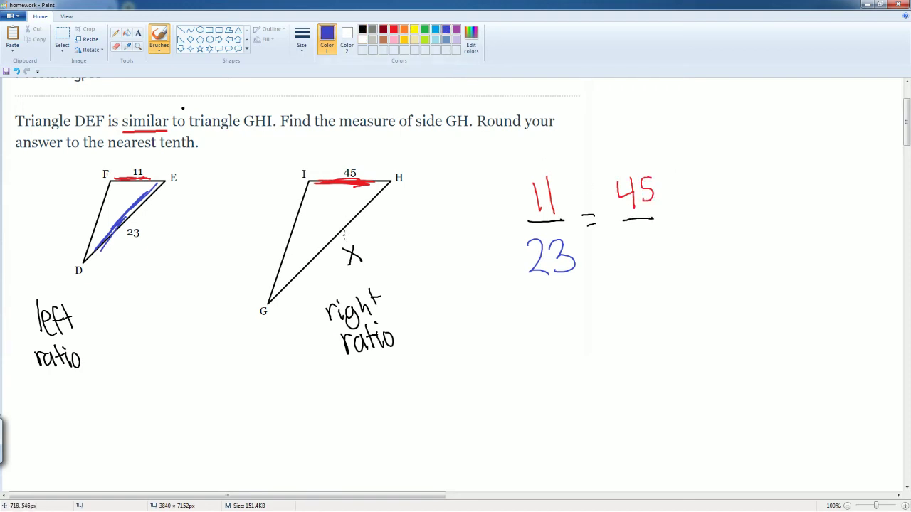
{"action": "left_click_drag", "start_coordinate": [384, 186], "coordinate": [268, 304]}
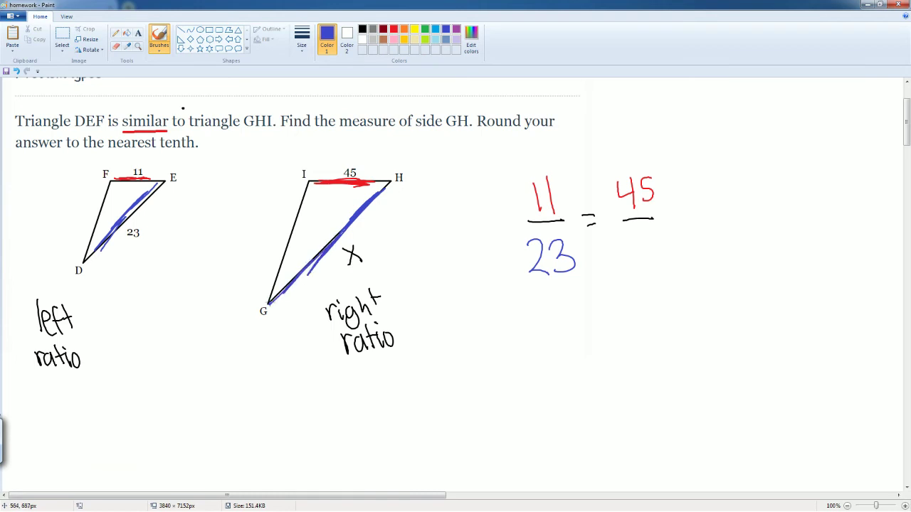
{"action": "mouse_move", "coordinate": [632, 239]}
{"action": "left_mouse_down"}
{"action": "mouse_move", "coordinate": [652, 267]}
{"action": "mouse_move", "coordinate": [636, 267]}
{"action": "left_mouse_up"}
- In black, loop the diagonal pairs and write the cross-multiplication 11·X = 23·45
{"action": "left_click", "coordinate": [362, 29]}
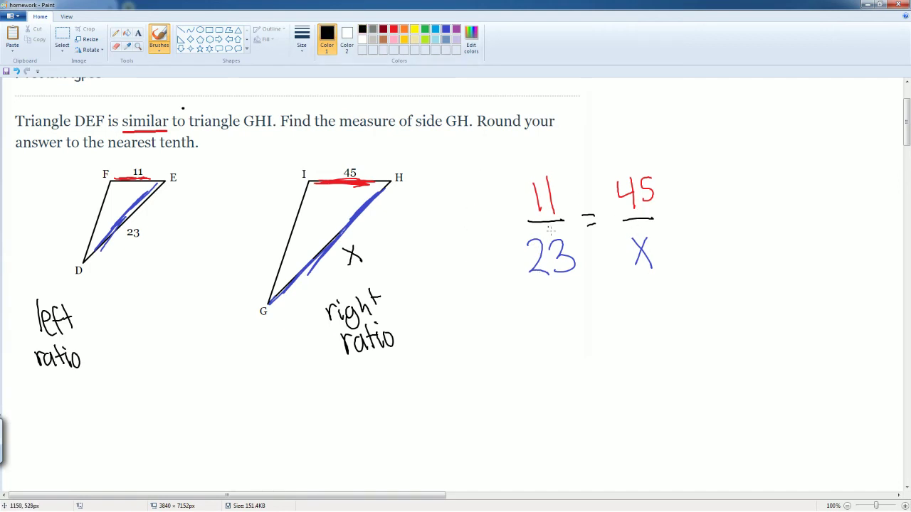
{"action": "mouse_move", "coordinate": [556, 174]}
{"action": "left_mouse_down"}
{"action": "mouse_move", "coordinate": [512, 183]}
{"action": "mouse_move", "coordinate": [591, 254]}
{"action": "mouse_move", "coordinate": [668, 258]}
{"action": "mouse_move", "coordinate": [566, 176]}
{"action": "left_mouse_up"}
{"action": "left_click_drag", "start_coordinate": [524, 308], "coordinate": [530, 348]}
{"action": "left_click_drag", "start_coordinate": [537, 308], "coordinate": [545, 350]}
{"action": "left_click", "coordinate": [554, 328]}
{"action": "mouse_move", "coordinate": [566, 319]}
{"action": "left_mouse_down"}
{"action": "mouse_move", "coordinate": [582, 347]}
{"action": "mouse_move", "coordinate": [566, 346]}
{"action": "left_mouse_up"}
{"action": "mouse_move", "coordinate": [668, 170]}
{"action": "left_mouse_down"}
{"action": "mouse_move", "coordinate": [589, 207]}
{"action": "mouse_move", "coordinate": [507, 274]}
{"action": "mouse_move", "coordinate": [644, 224]}
{"action": "mouse_move", "coordinate": [670, 168]}
{"action": "left_mouse_up"}
{"action": "left_click_drag", "start_coordinate": [594, 327], "coordinate": [605, 327]}
{"action": "left_click_drag", "start_coordinate": [594, 332], "coordinate": [609, 334]}
{"action": "mouse_move", "coordinate": [620, 324]}
{"action": "left_mouse_down"}
{"action": "mouse_move", "coordinate": [622, 349]}
{"action": "mouse_move", "coordinate": [636, 347]}
{"action": "left_mouse_up"}
{"action": "mouse_move", "coordinate": [639, 318]}
{"action": "left_mouse_down"}
{"action": "mouse_move", "coordinate": [650, 330]}
{"action": "mouse_move", "coordinate": [640, 346]}
{"action": "mouse_move", "coordinate": [682, 336]}
{"action": "left_mouse_up"}
{"action": "left_click", "coordinate": [662, 332]}
{"action": "mouse_move", "coordinate": [679, 319]}
{"action": "left_mouse_down"}
{"action": "mouse_move", "coordinate": [680, 352]}
{"action": "mouse_move", "coordinate": [697, 333]}
{"action": "mouse_move", "coordinate": [692, 349]}
{"action": "left_mouse_up"}
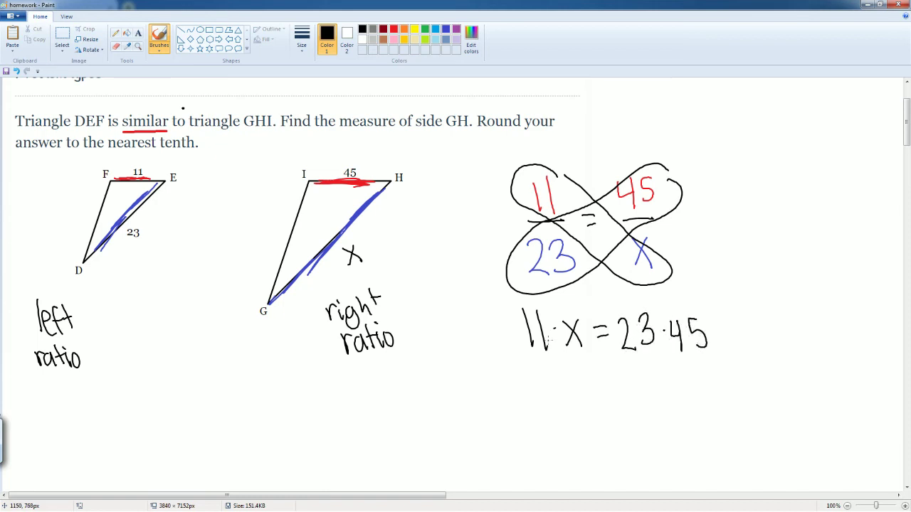
- Write the simplified equation 11X = 1035 on the next line
{"action": "left_click_drag", "start_coordinate": [545, 376], "coordinate": [547, 406]}
{"action": "mouse_move", "coordinate": [559, 373]}
{"action": "left_mouse_down"}
{"action": "mouse_move", "coordinate": [561, 406]}
{"action": "mouse_move", "coordinate": [586, 400]}
{"action": "left_mouse_up"}
{"action": "left_click_drag", "start_coordinate": [584, 377], "coordinate": [578, 400]}
{"action": "left_click_drag", "start_coordinate": [630, 376], "coordinate": [634, 411]}
{"action": "mouse_move", "coordinate": [643, 385]}
{"action": "left_mouse_down"}
{"action": "mouse_move", "coordinate": [640, 409]}
{"action": "mouse_move", "coordinate": [647, 384]}
{"action": "left_mouse_up"}
{"action": "mouse_move", "coordinate": [655, 378]}
{"action": "left_mouse_down"}
{"action": "mouse_move", "coordinate": [666, 393]}
{"action": "mouse_move", "coordinate": [662, 410]}
{"action": "left_mouse_up"}
{"action": "left_click_drag", "start_coordinate": [690, 380], "coordinate": [690, 408]}
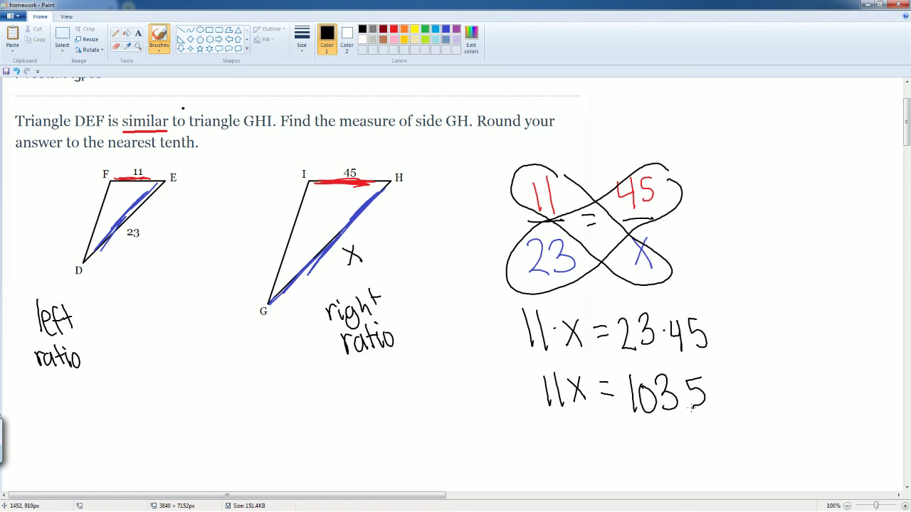
- Divide both sides by 11 and begin the next line with X =
{"action": "scroll", "coordinate": [691, 407], "scroll_direction": "down", "scroll_amount": 3}
{"action": "left_click_drag", "start_coordinate": [539, 319], "coordinate": [596, 309]}
{"action": "mouse_move", "coordinate": [559, 322]}
{"action": "left_mouse_down"}
{"action": "mouse_move", "coordinate": [561, 355]}
{"action": "mouse_move", "coordinate": [581, 356]}
{"action": "left_mouse_up"}
{"action": "left_click_drag", "start_coordinate": [641, 324], "coordinate": [696, 316]}
{"action": "mouse_move", "coordinate": [654, 331]}
{"action": "left_mouse_down"}
{"action": "mouse_move", "coordinate": [658, 358]}
{"action": "mouse_move", "coordinate": [673, 355]}
{"action": "left_mouse_up"}
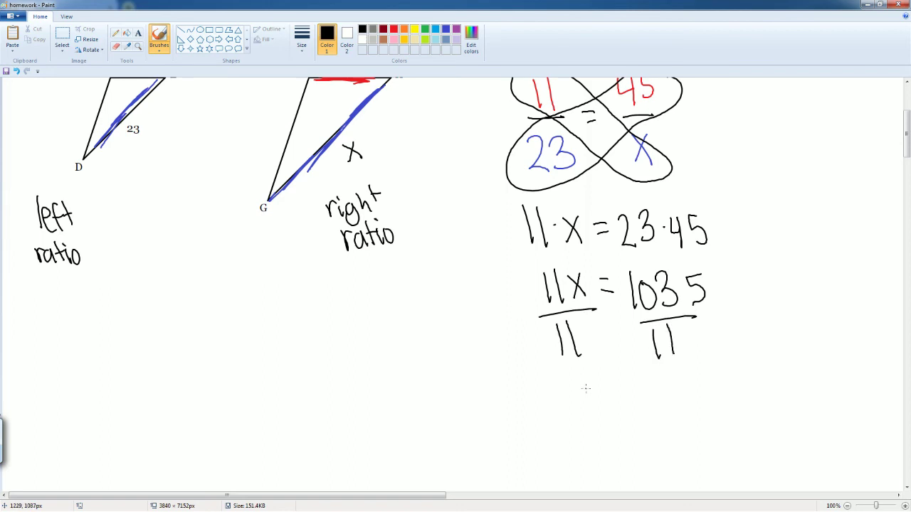
{"action": "mouse_move", "coordinate": [578, 390]}
{"action": "left_mouse_down"}
{"action": "mouse_move", "coordinate": [600, 427]}
{"action": "mouse_move", "coordinate": [580, 431]}
{"action": "left_mouse_up"}
{"action": "mouse_move", "coordinate": [607, 397]}
{"action": "left_mouse_down"}
{"action": "mouse_move", "coordinate": [620, 398]}
{"action": "mouse_move", "coordinate": [622, 408]}
{"action": "left_mouse_up"}
- Write the quotient, undo the extra digit, and round the answer to X = 94.1
{"action": "mouse_move", "coordinate": [645, 402]}
{"action": "left_mouse_down"}
{"action": "mouse_move", "coordinate": [650, 437]}
{"action": "mouse_move", "coordinate": [675, 422]}
{"action": "mouse_move", "coordinate": [677, 435]}
{"action": "left_mouse_up"}
{"action": "left_click", "coordinate": [692, 431]}
{"action": "mouse_move", "coordinate": [702, 404]}
{"action": "left_mouse_down"}
{"action": "mouse_move", "coordinate": [699, 416]}
{"action": "mouse_move", "coordinate": [707, 407]}
{"action": "left_mouse_up"}
{"action": "left_click_drag", "start_coordinate": [718, 406], "coordinate": [728, 433]}
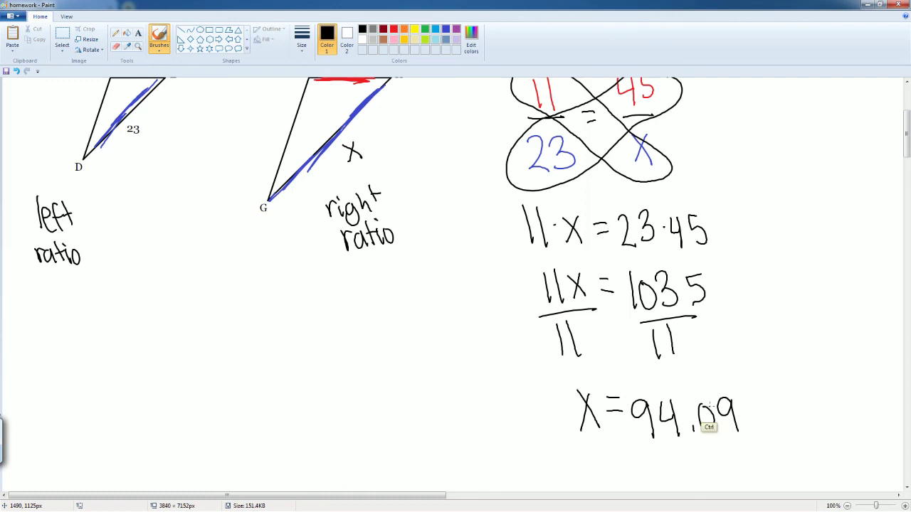
{"action": "key", "text": "ctrl+z"}
{"action": "key", "text": "ctrl+z"}
{"action": "left_click_drag", "start_coordinate": [702, 402], "coordinate": [710, 435]}
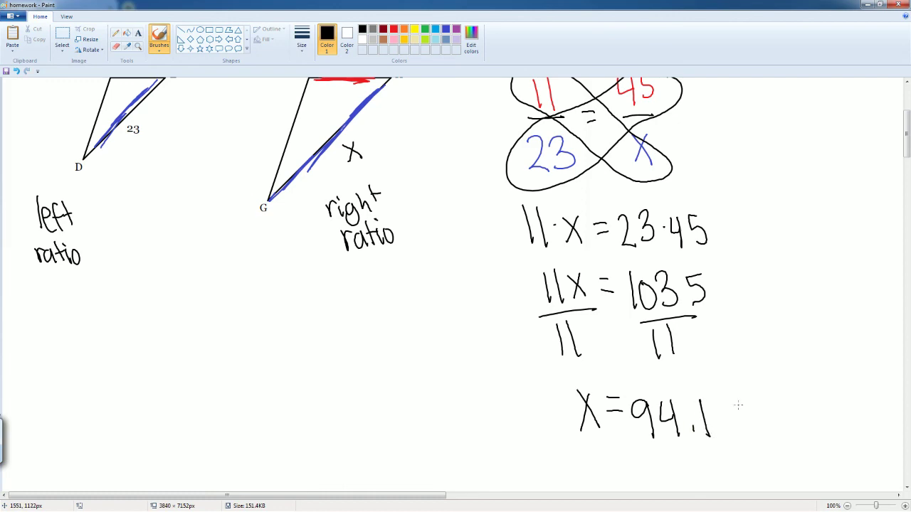
- Enter 94.1 in the DeltaMath answer field and submit it
{"action": "key", "text": "alt+Tab"}
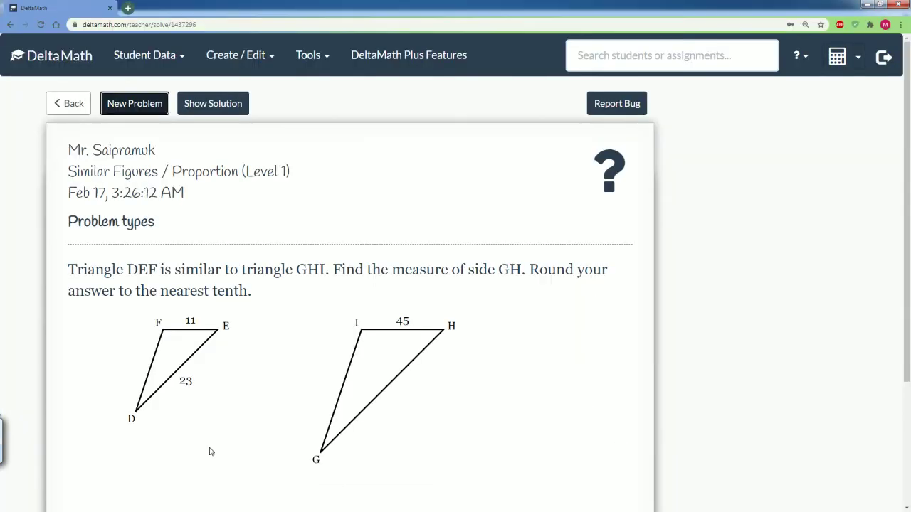
{"action": "scroll", "coordinate": [215, 466], "scroll_direction": "down", "scroll_amount": 1}
{"action": "scroll", "coordinate": [216, 466], "scroll_direction": "down", "scroll_amount": 1}
{"action": "left_click", "coordinate": [201, 429]}
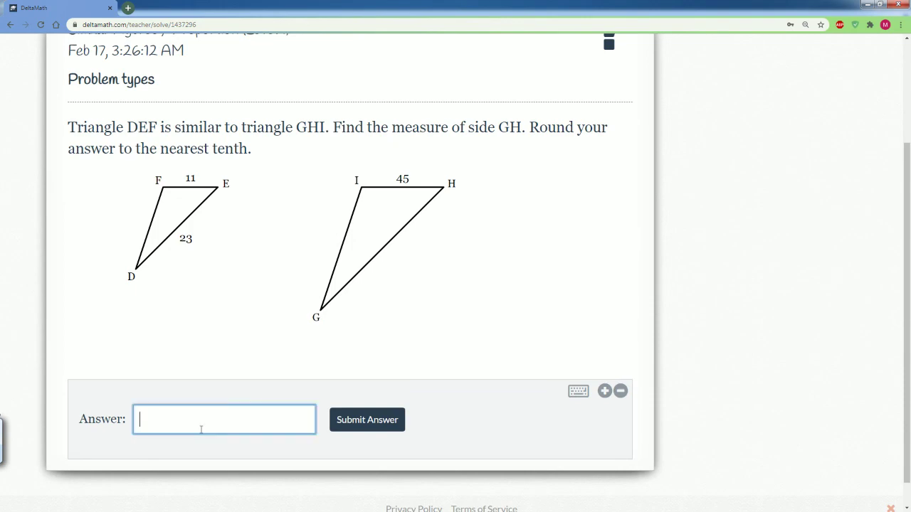
{"action": "type", "text": "94.1"}
{"action": "left_click", "coordinate": [374, 420]}
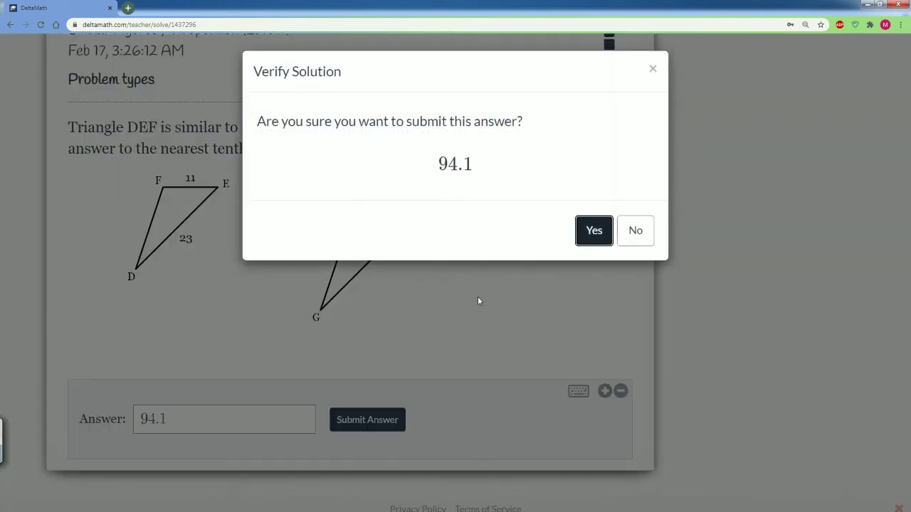
- Confirm submitting 94.1 with Yes, then review the Method 1 and Method 2 worked solutions
{"action": "left_click", "coordinate": [592, 230]}
{"action": "scroll", "coordinate": [238, 423], "scroll_direction": "down", "scroll_amount": 2}
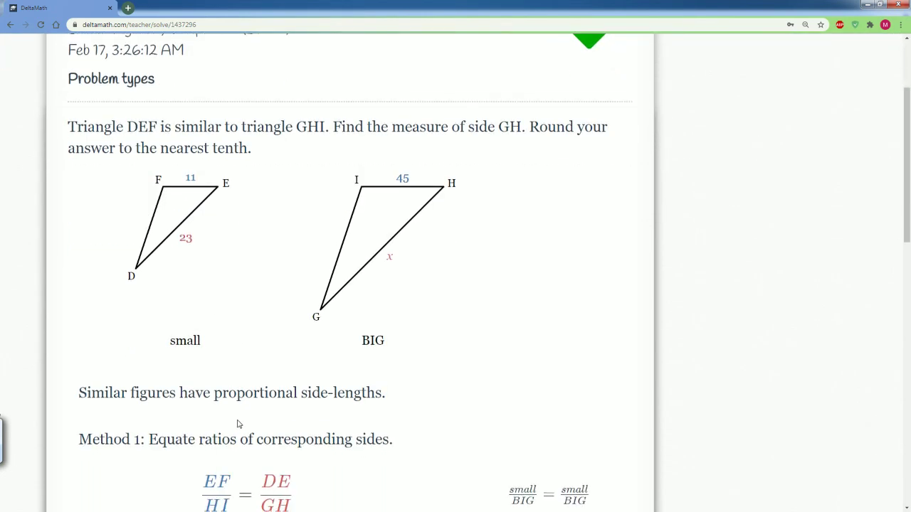
{"action": "scroll", "coordinate": [240, 424], "scroll_direction": "down", "scroll_amount": 2}
{"action": "scroll", "coordinate": [239, 424], "scroll_direction": "down", "scroll_amount": 2}
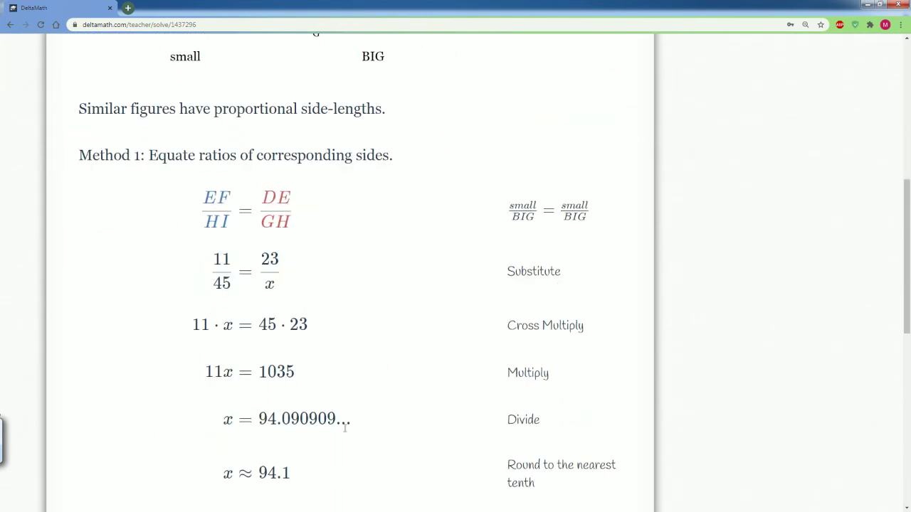
{"action": "scroll", "coordinate": [289, 431], "scroll_direction": "up", "scroll_amount": 5}
{"action": "scroll", "coordinate": [275, 293], "scroll_direction": "up", "scroll_amount": 1}
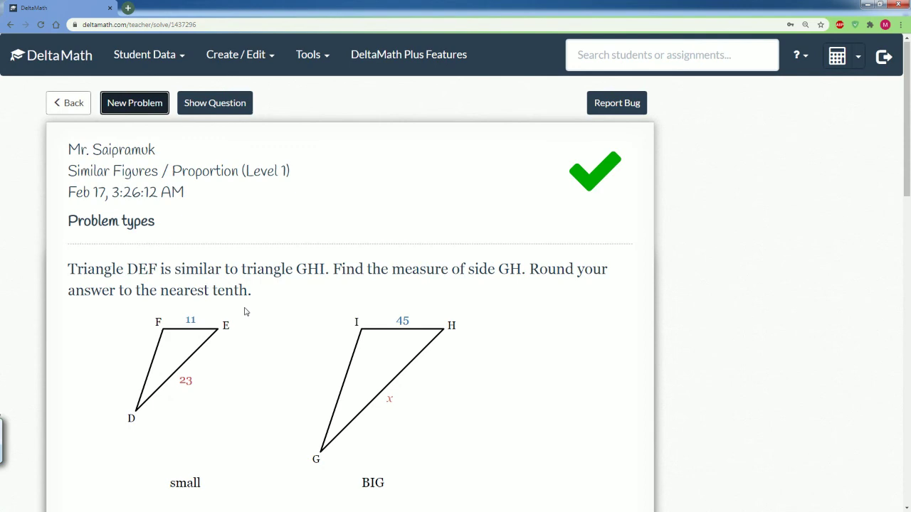
{"action": "scroll", "coordinate": [273, 299], "scroll_direction": "down", "scroll_amount": 7}
{"action": "scroll", "coordinate": [263, 334], "scroll_direction": "down", "scroll_amount": 2}
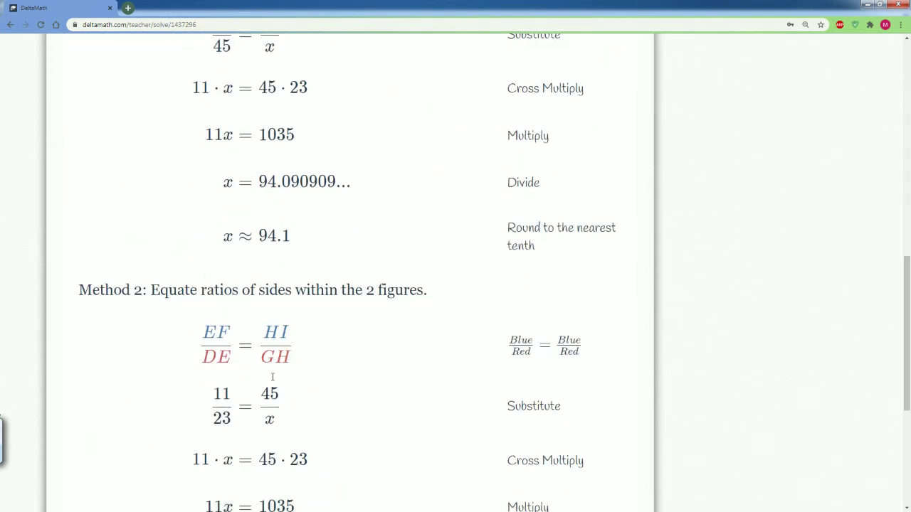
{"action": "scroll", "coordinate": [292, 319], "scroll_direction": "up", "scroll_amount": 2}
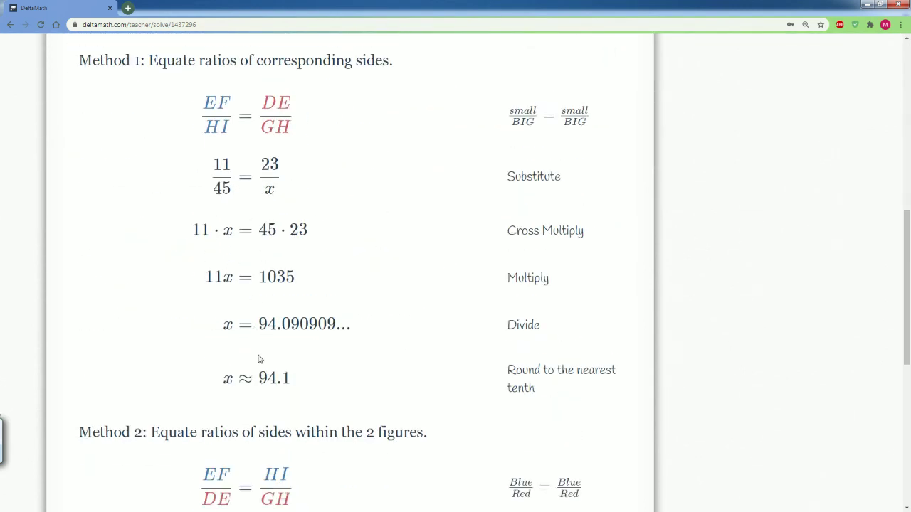
{"action": "scroll", "coordinate": [260, 360], "scroll_direction": "down", "scroll_amount": 6}
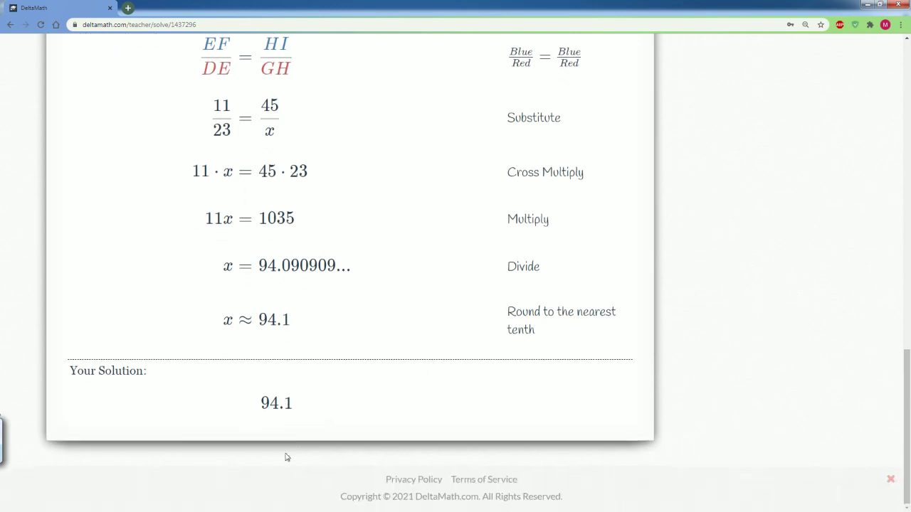
{"action": "scroll", "coordinate": [286, 457], "scroll_direction": "up", "scroll_amount": 13}
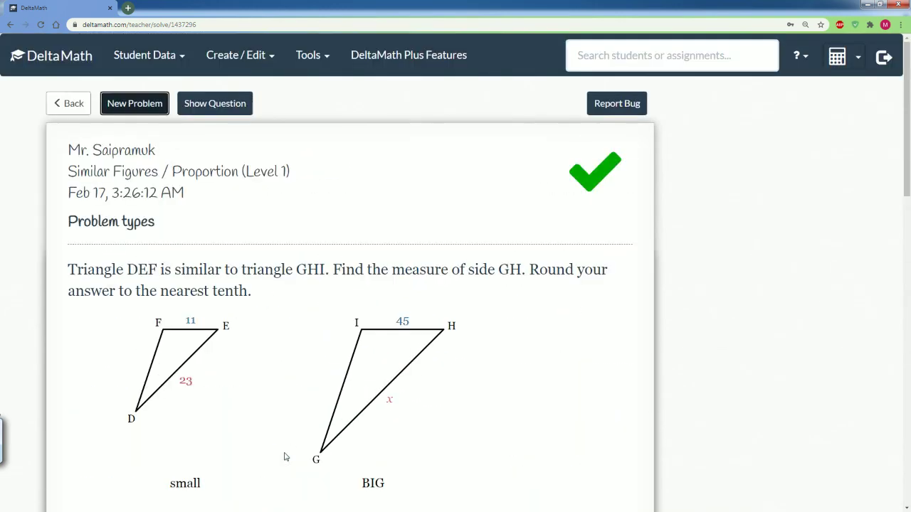